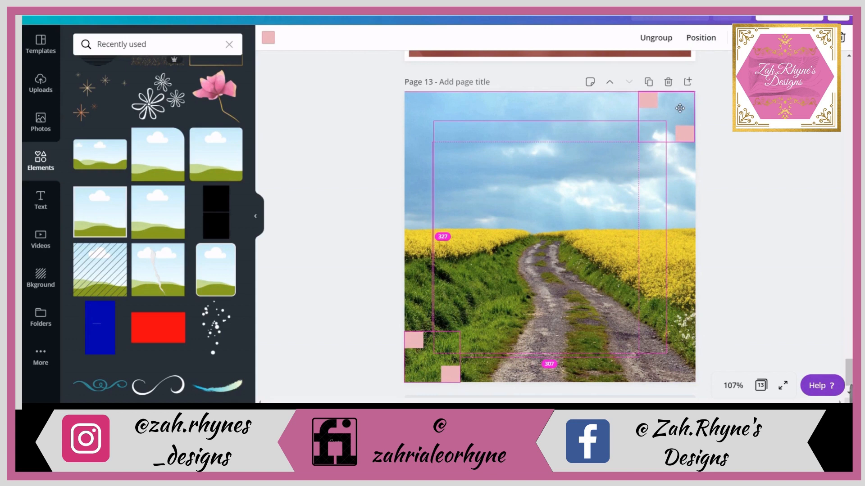
- Position the small pink guide-square group flush in the photo's upper-right corner on page 13
drag(680, 108, 681, 108)
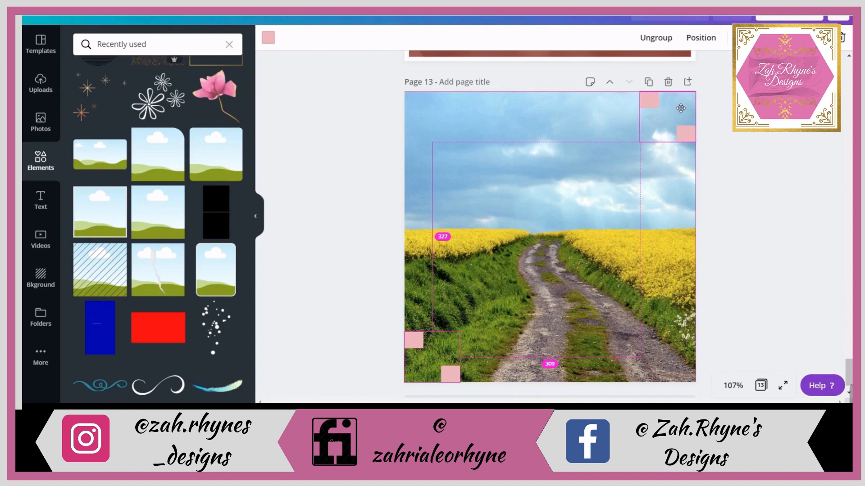
drag(680, 108, 680, 108)
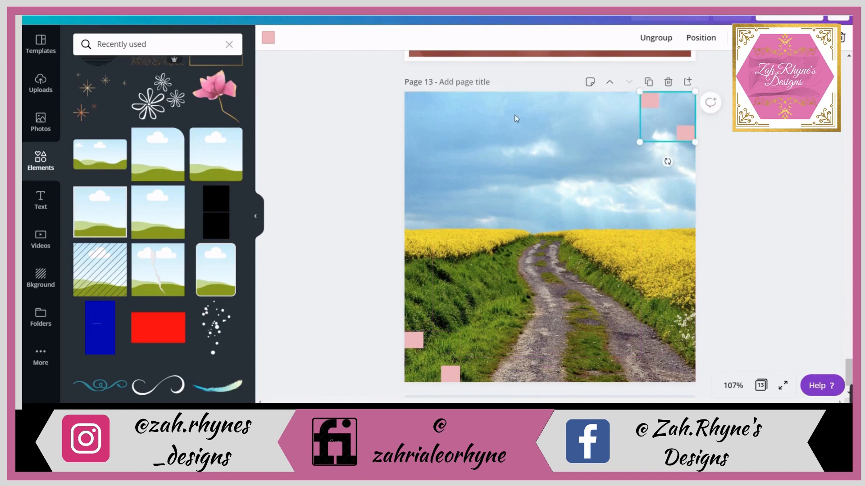
click(823, 161)
click(685, 130)
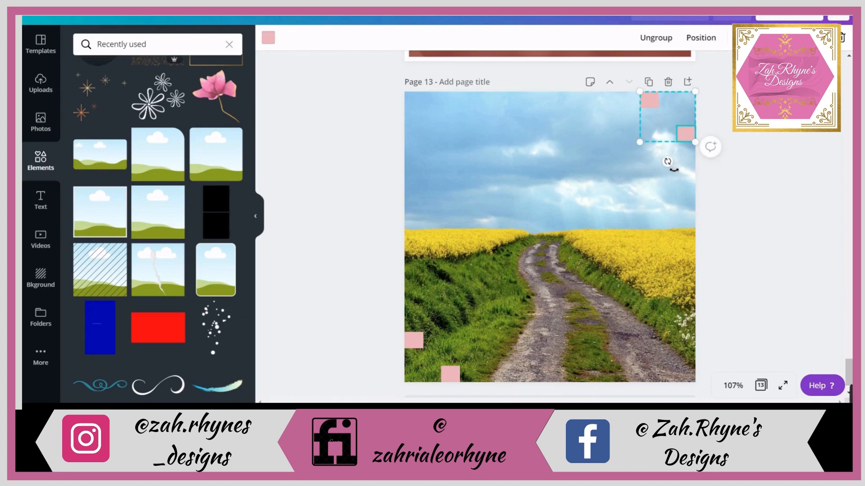
drag(665, 159, 681, 127)
click(721, 134)
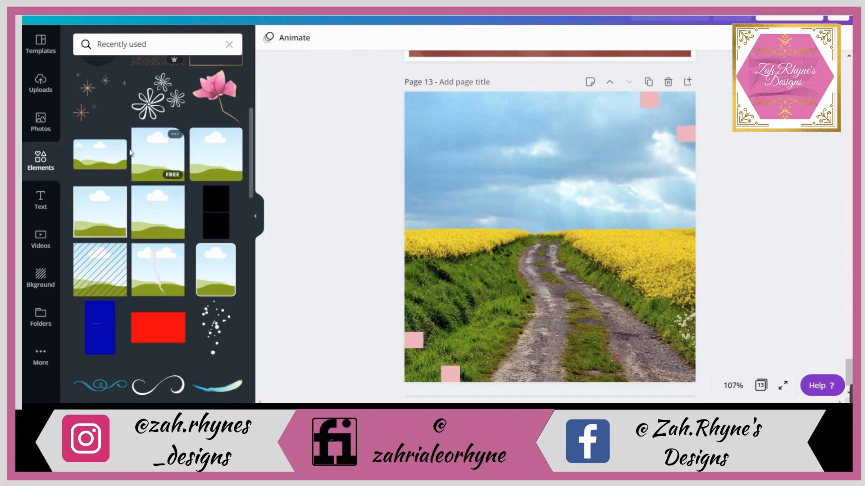
- Add a pink square inside the lower-left guides, widen it into a rectangle, and place a copy inside the upper-right guides
scroll(129, 151, up, 3)
scroll(130, 152, up, 1)
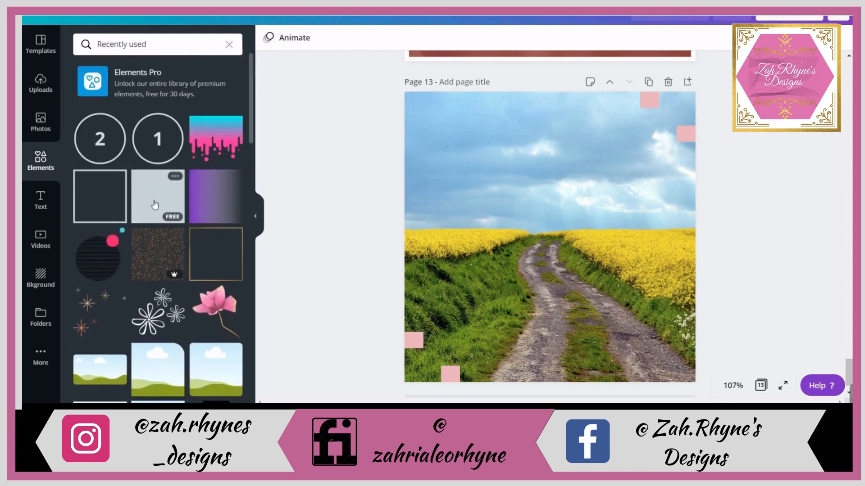
click(155, 202)
drag(592, 196, 541, 255)
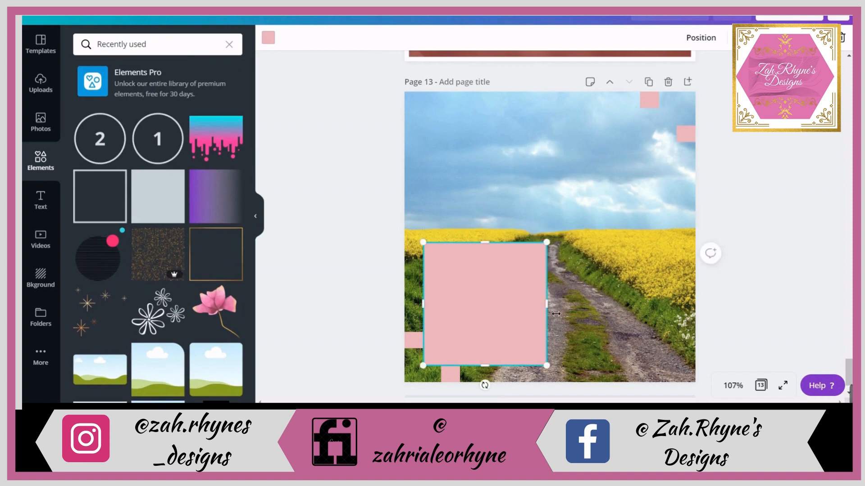
drag(553, 310, 586, 311)
drag(508, 301, 604, 172)
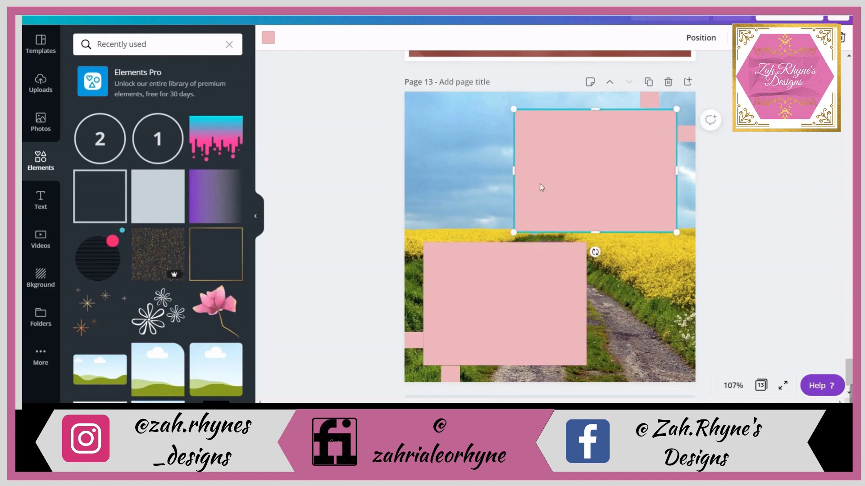
- Resize both pink rectangles so their inner corners overlap near the middle of the photo
drag(521, 176, 550, 183)
click(536, 280)
drag(585, 299, 563, 277)
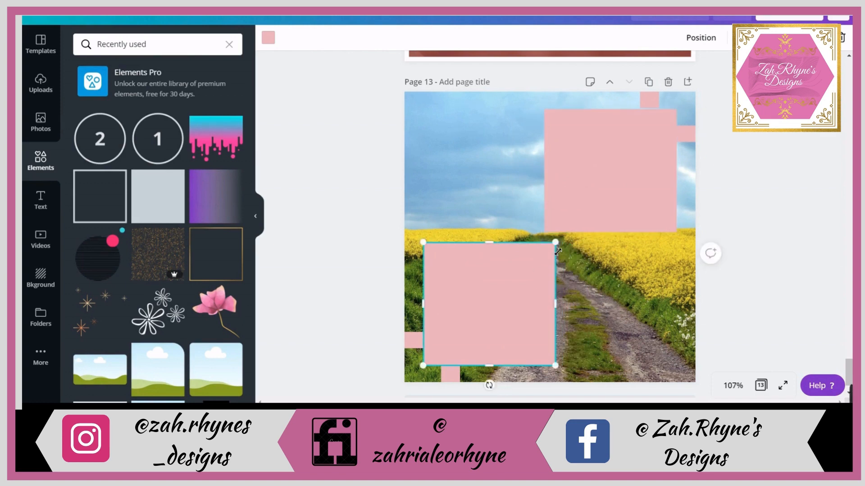
drag(559, 247, 613, 242)
click(591, 207)
drag(546, 208, 516, 268)
click(501, 310)
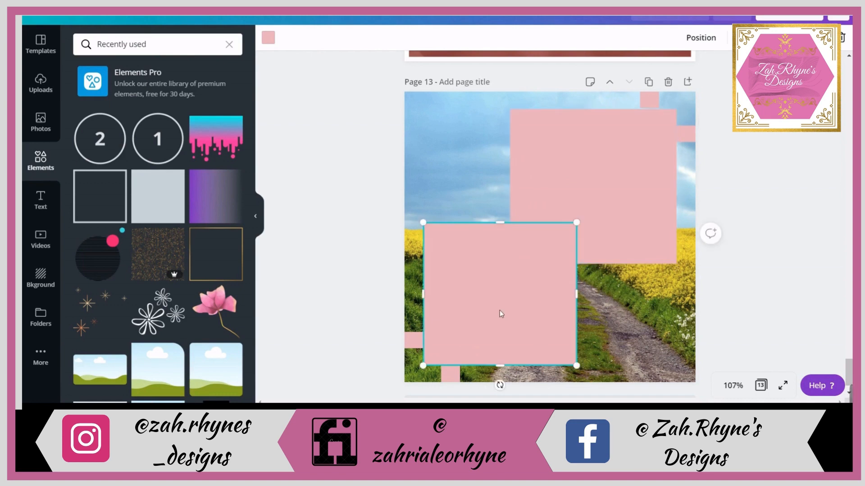
- Nudge the upper-right pink rectangle slightly up and outward to line up with its corner guide squares
click(381, 258)
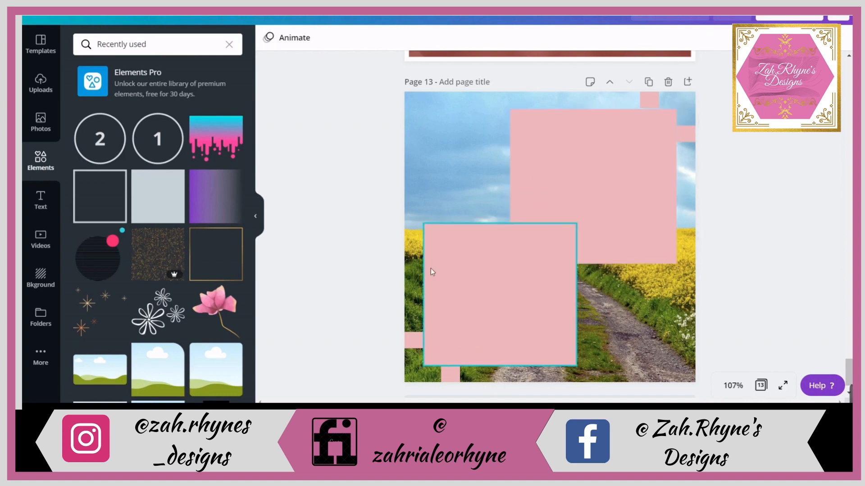
click(489, 276)
click(400, 272)
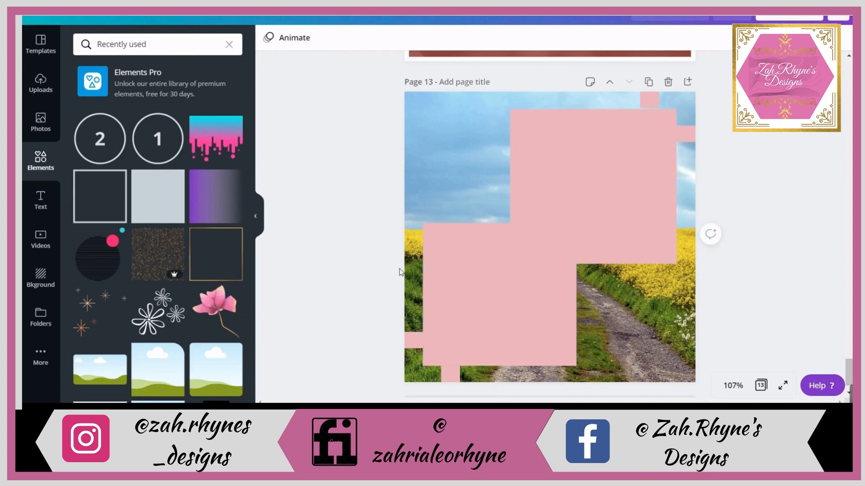
click(549, 160)
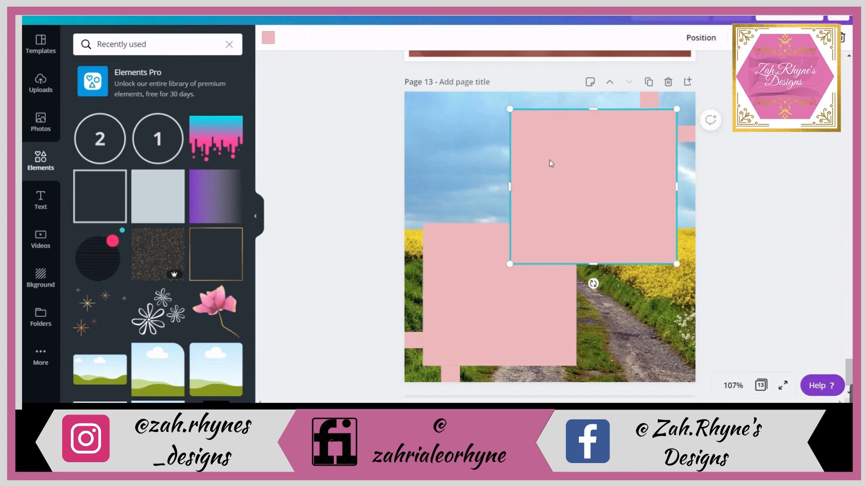
click(743, 194)
click(644, 197)
click(725, 196)
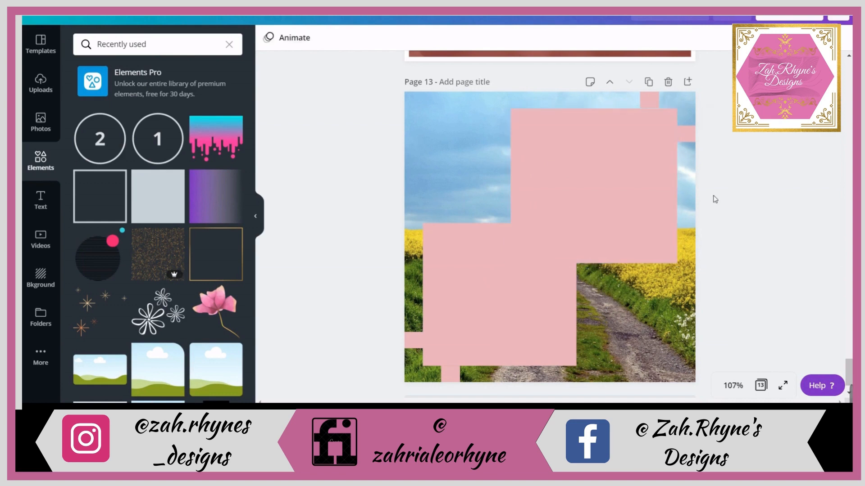
click(644, 188)
click(724, 193)
- Group the two overlapping pink rectangles
drag(430, 134, 622, 247)
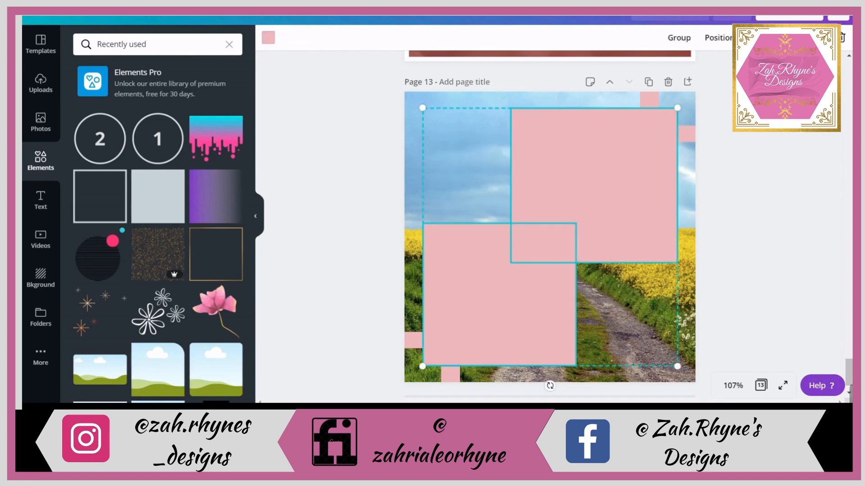
click(678, 37)
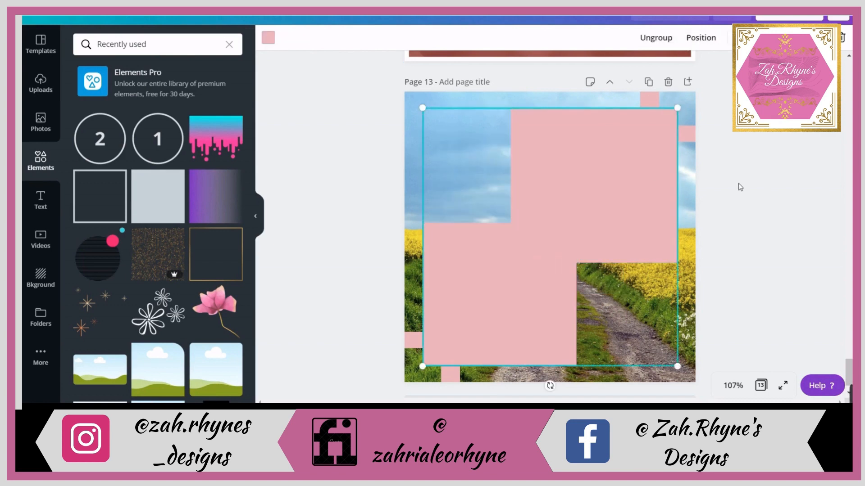
click(740, 187)
- Delete the small pink guide-square groups in the photo's lower-left and upper-right corners
click(414, 341)
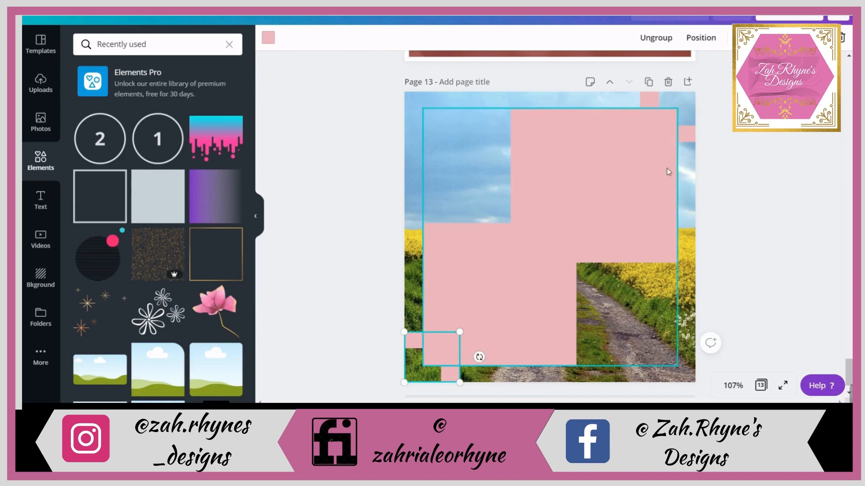
click(842, 38)
click(692, 110)
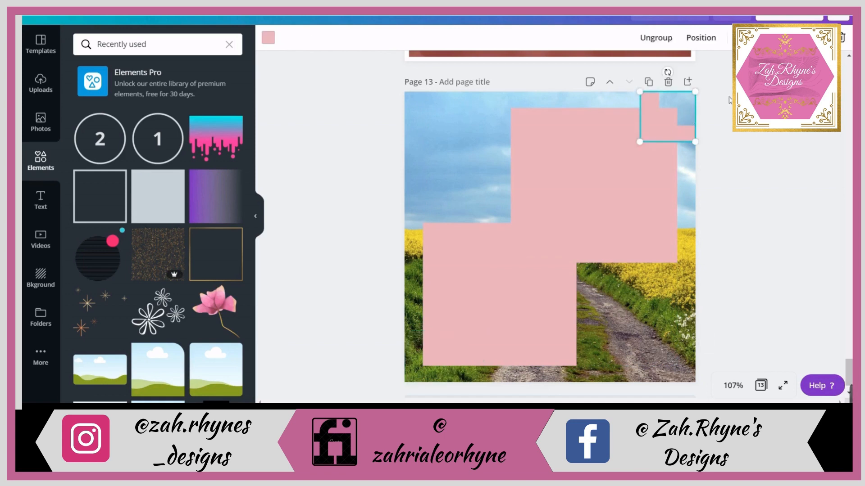
click(842, 38)
- Try teal and then yellow from the default colors as the fill of the grouped rectangles
click(458, 263)
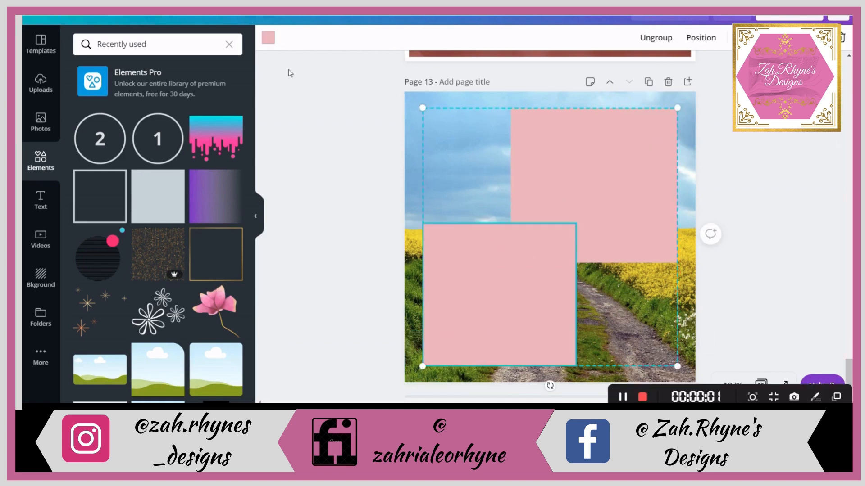
click(268, 39)
click(387, 184)
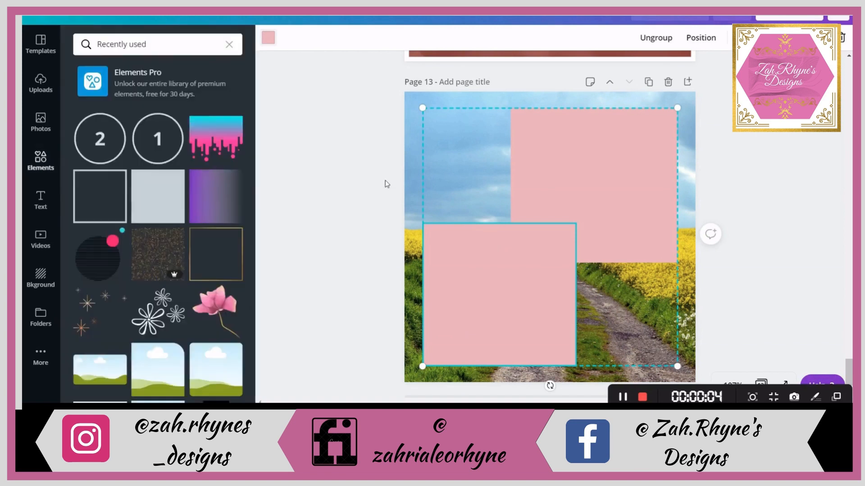
click(435, 171)
click(435, 171)
click(268, 41)
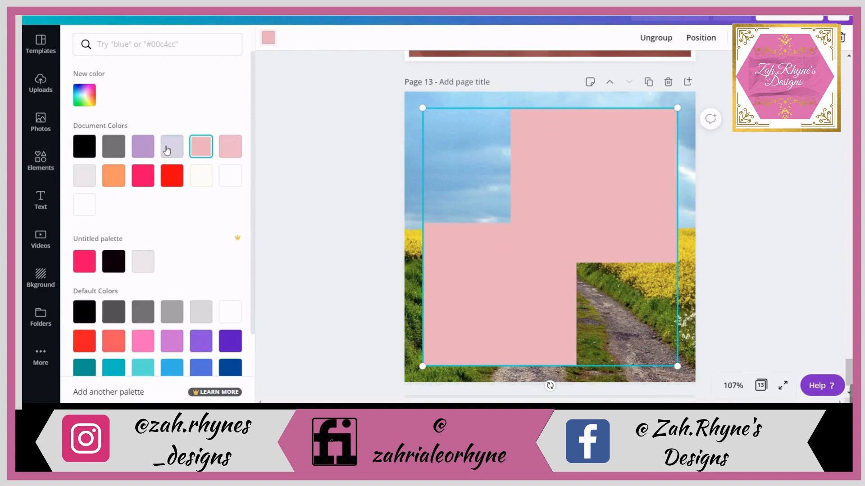
click(143, 368)
scroll(160, 352, down, 1)
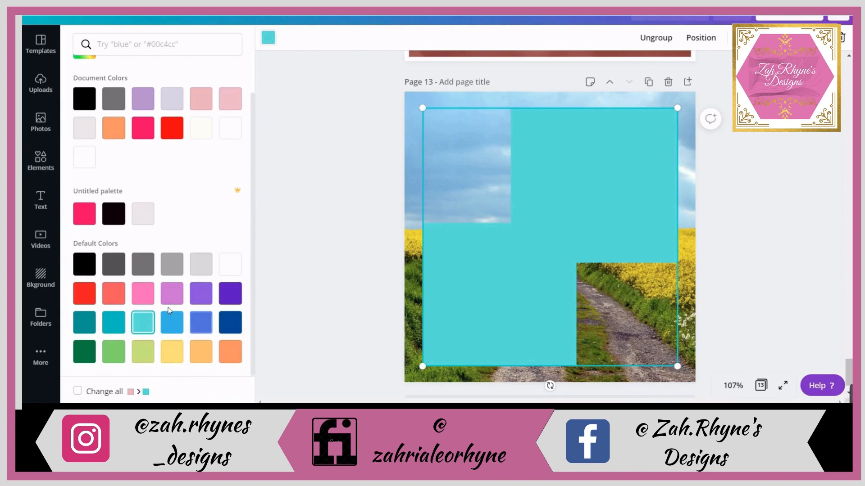
click(172, 351)
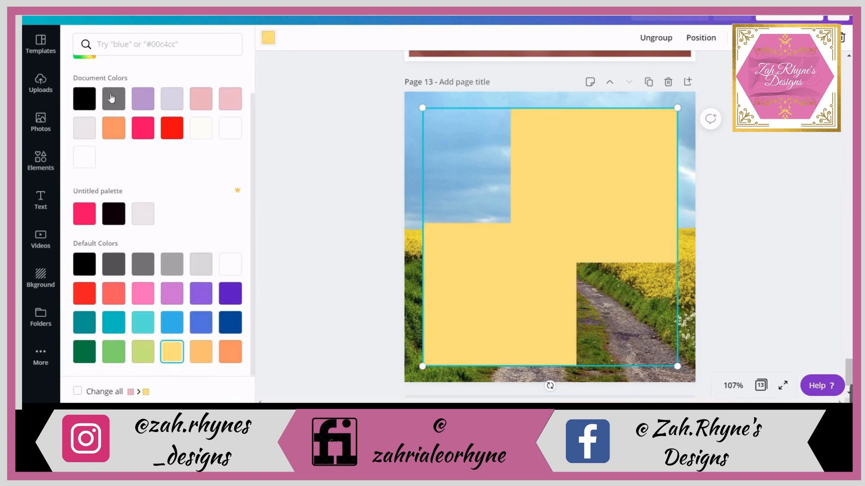
- Set a custom white fill, #FFFFFF, for the grouped rectangles
scroll(92, 104, up, 1)
click(93, 104)
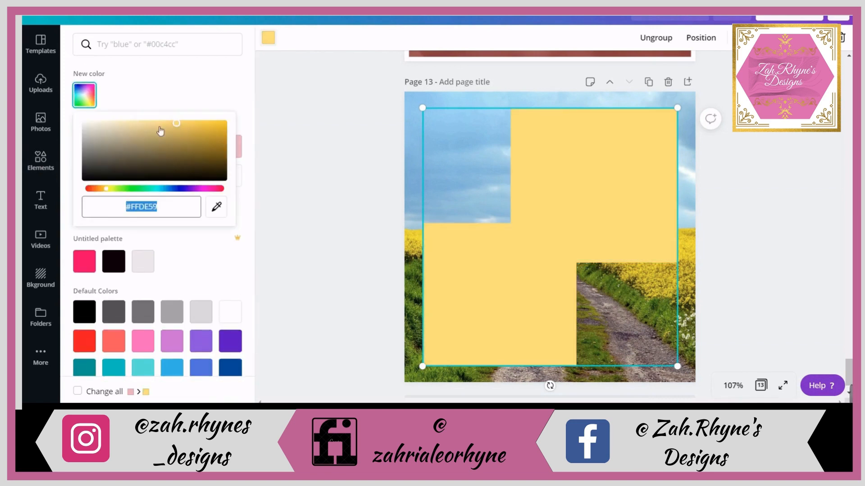
mouse_move(175, 125)
mouse_down()
mouse_move(86, 132)
mouse_move(193, 134)
mouse_move(210, 124)
mouse_move(180, 131)
mouse_move(179, 140)
mouse_move(187, 134)
mouse_move(195, 141)
mouse_move(106, 131)
mouse_move(80, 118)
mouse_up()
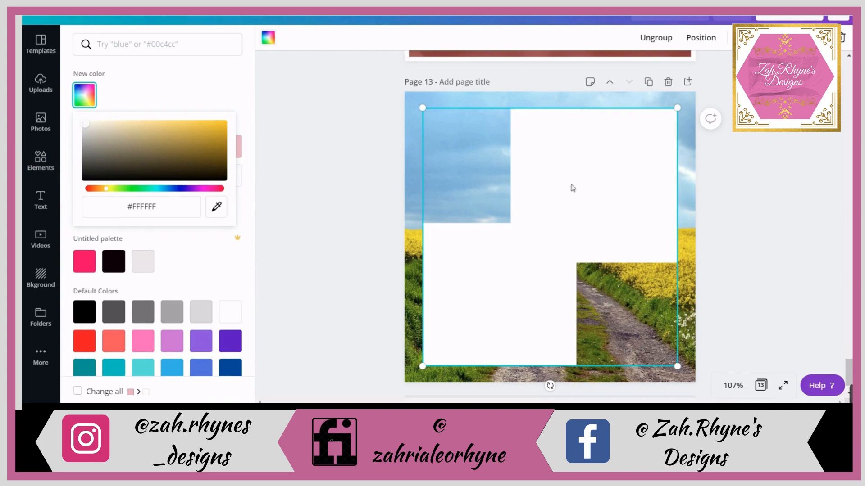
- Add a gray square and enlarge it to cover the full extent of the white rectangle group
click(560, 198)
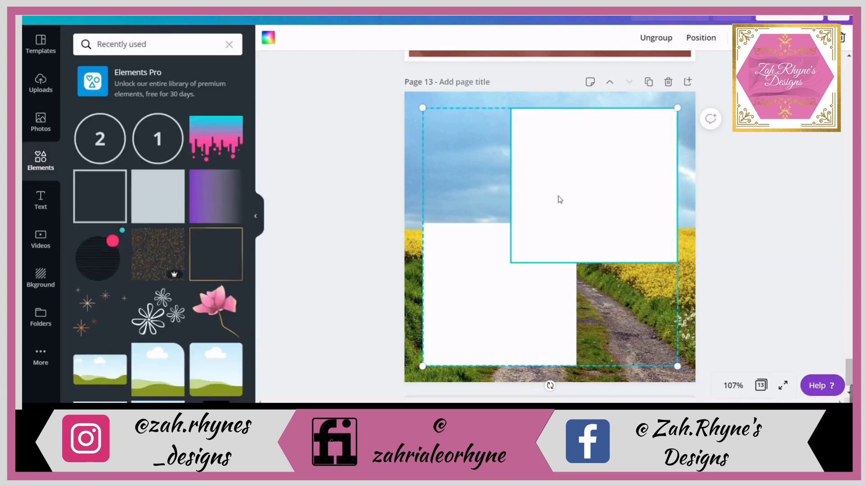
key(r)
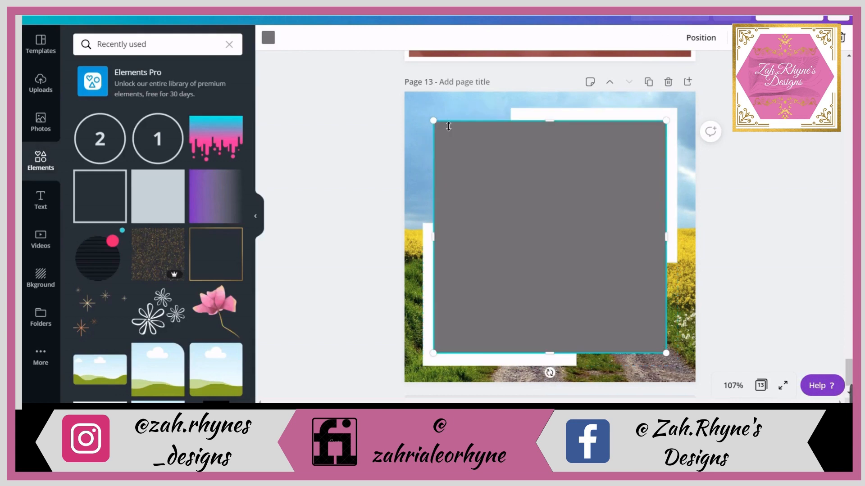
drag(437, 125, 430, 114)
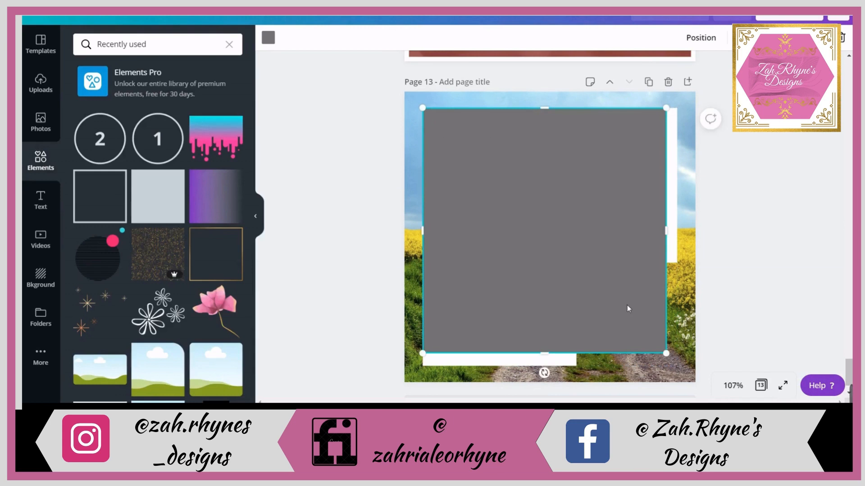
drag(673, 361, 684, 374)
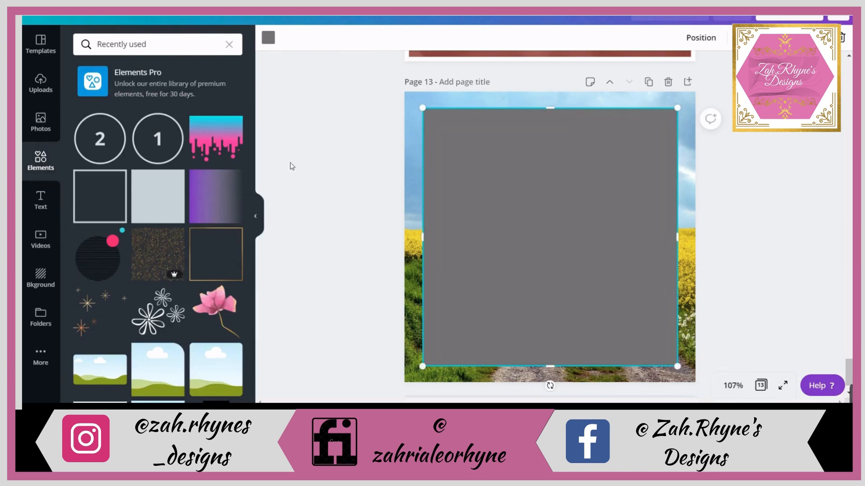
- Recolor the large gray square with the custom yellow #FFDC4D
click(268, 38)
scroll(168, 291, down, 1)
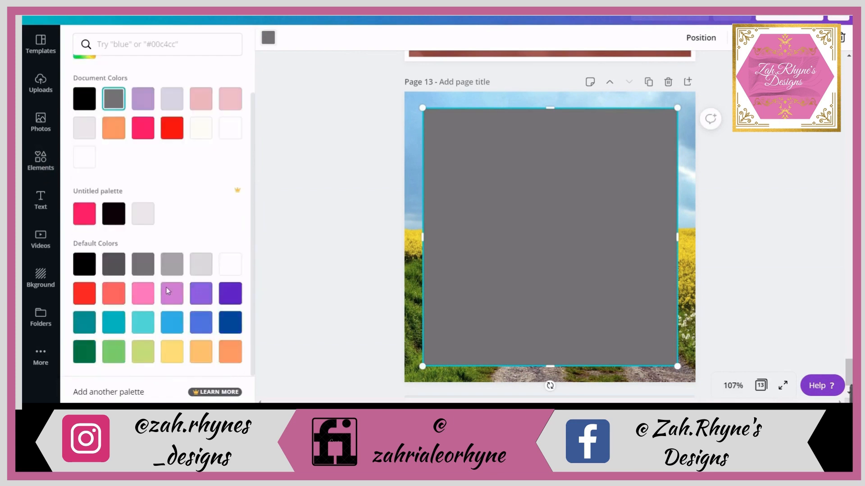
click(172, 351)
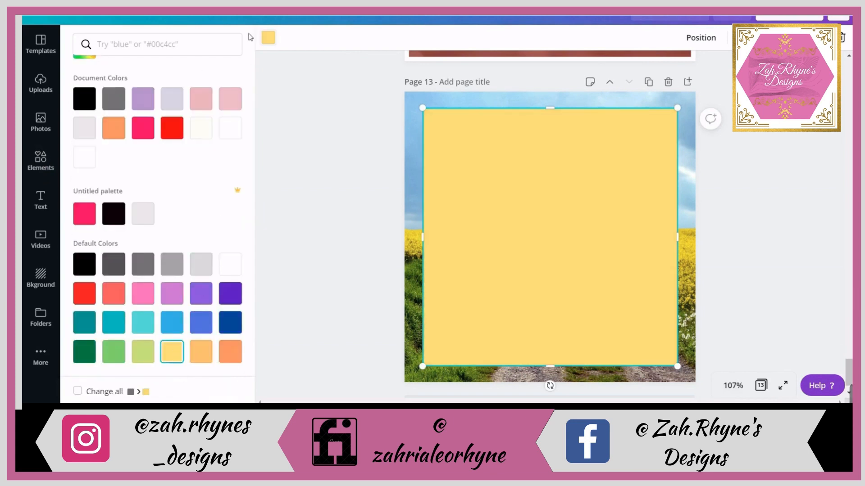
click(266, 39)
click(268, 37)
click(92, 97)
drag(102, 130, 183, 124)
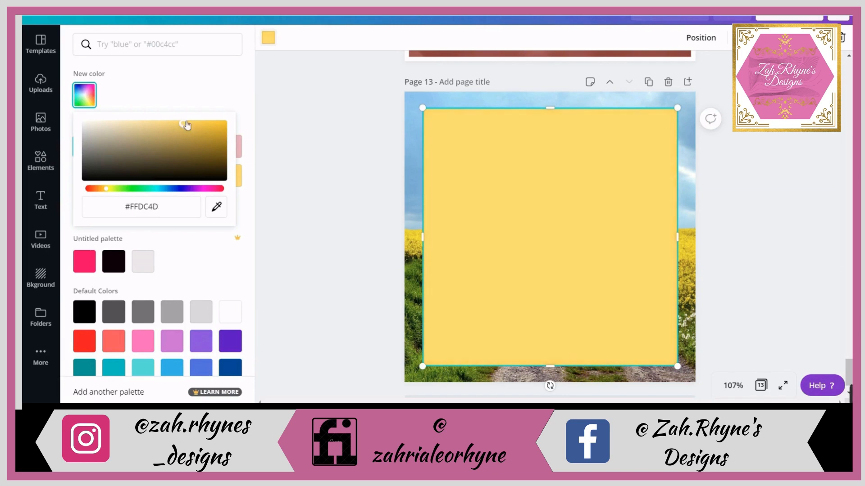
- Send the yellow square behind the white rectangle group
right_click(554, 220)
click(615, 315)
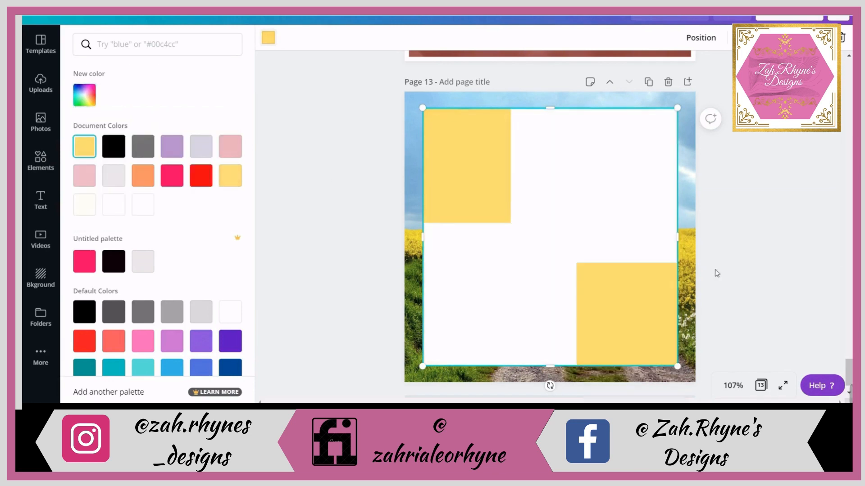
click(757, 252)
- Recolor both white rectangles in the group with the default light gray
click(625, 238)
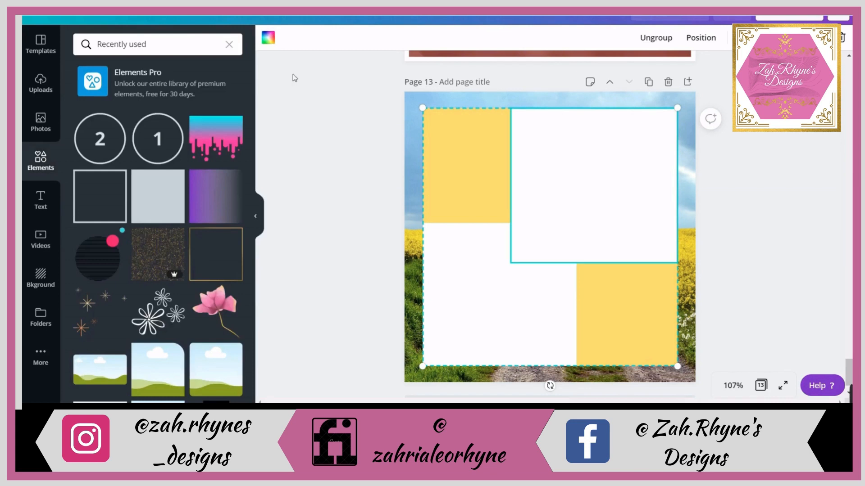
click(268, 37)
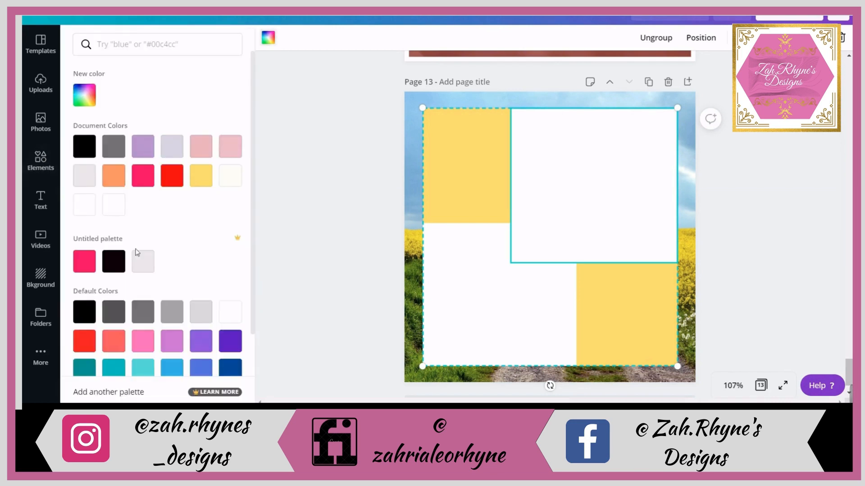
click(201, 312)
click(473, 285)
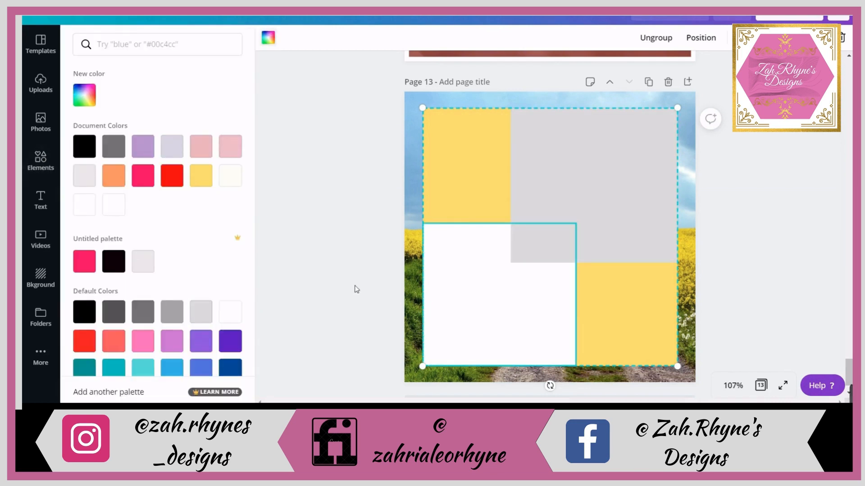
click(215, 317)
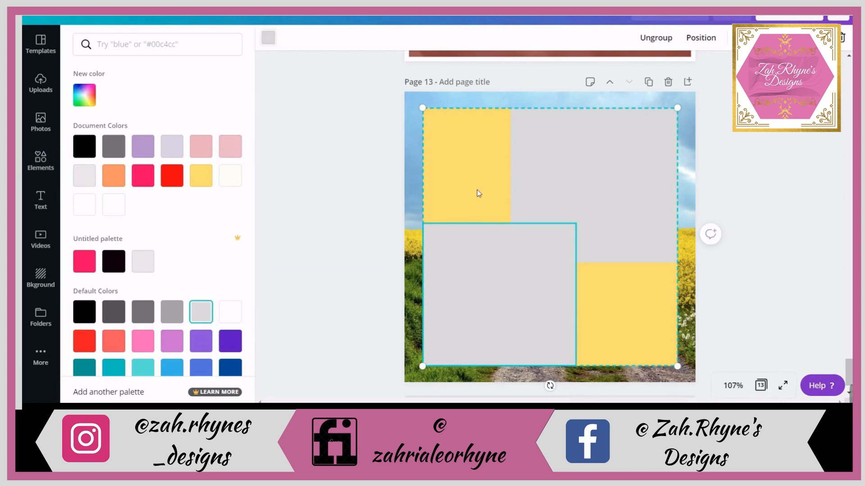
click(795, 233)
click(795, 232)
- Ungroup the gray rectangles and shrink both from their inner corners so they no longer overlap
click(613, 237)
click(656, 38)
click(781, 181)
click(541, 241)
drag(532, 265, 553, 244)
click(561, 241)
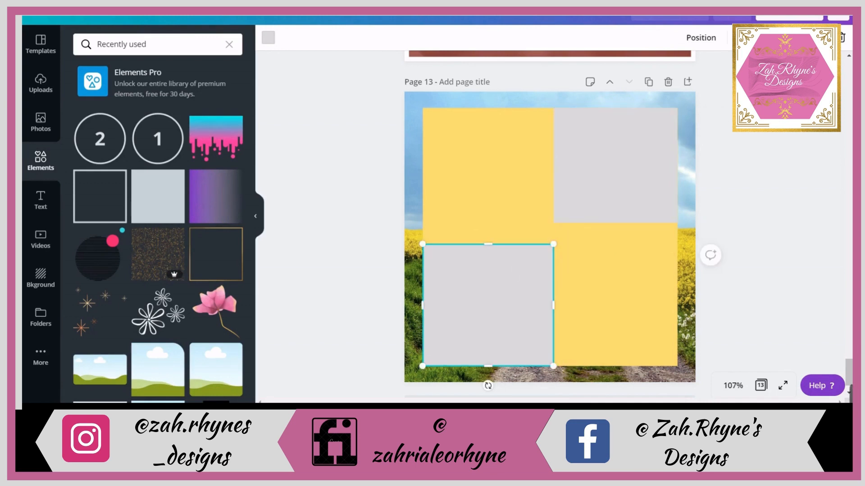
- Enlarge both gray rectangles toward the center until they are equal in size and overlap slightly at their inner corners
click(621, 170)
drag(563, 232, 540, 246)
click(775, 211)
click(629, 211)
drag(626, 219, 523, 336)
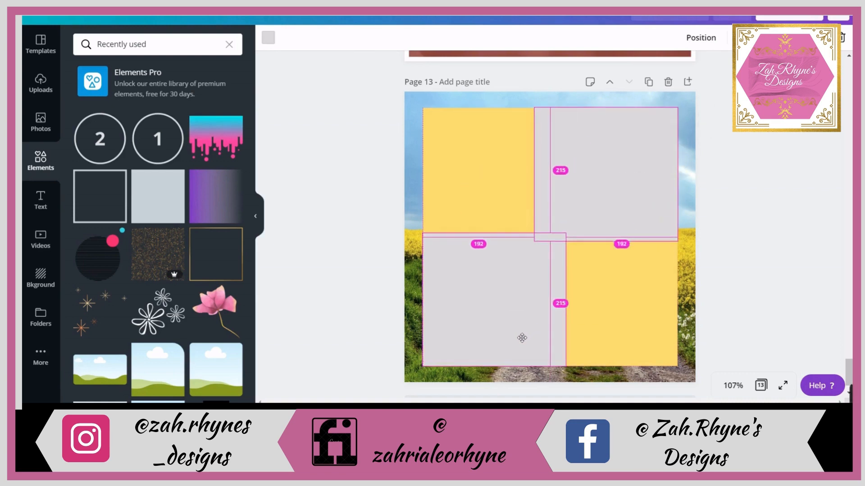
drag(516, 334, 517, 333)
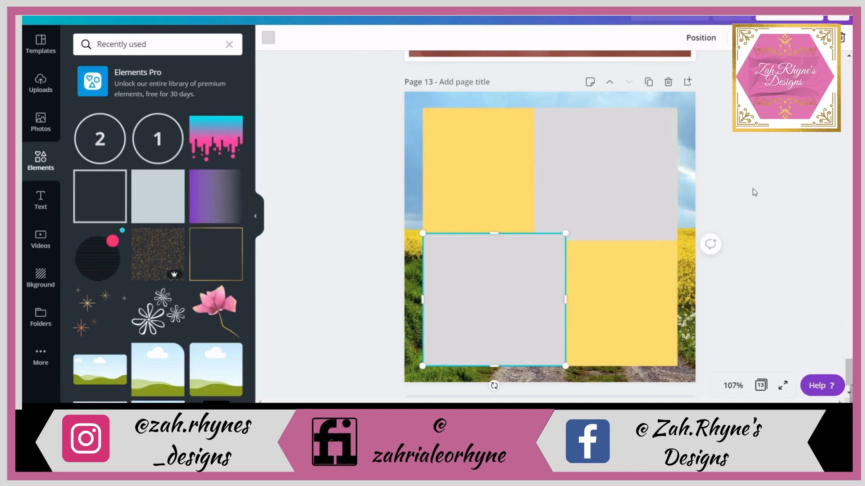
- Nudge the upper-right gray rectangle sideways into line with the right edge of the yellow square
click(667, 195)
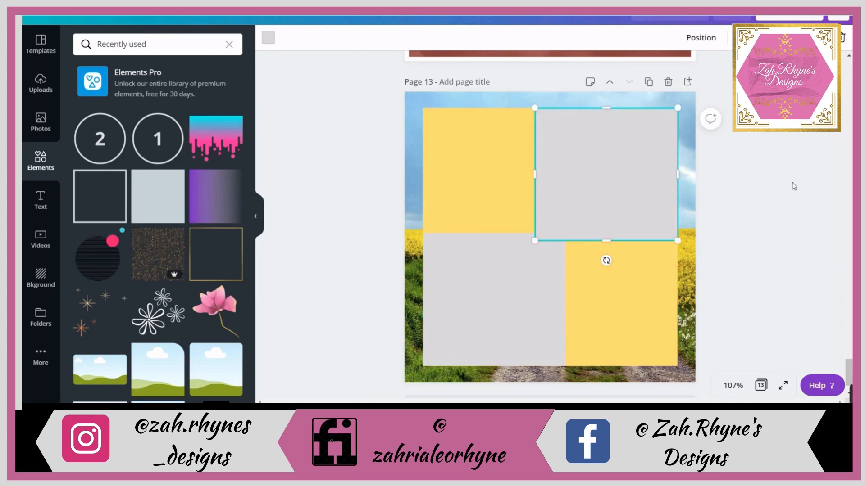
click(735, 198)
click(660, 224)
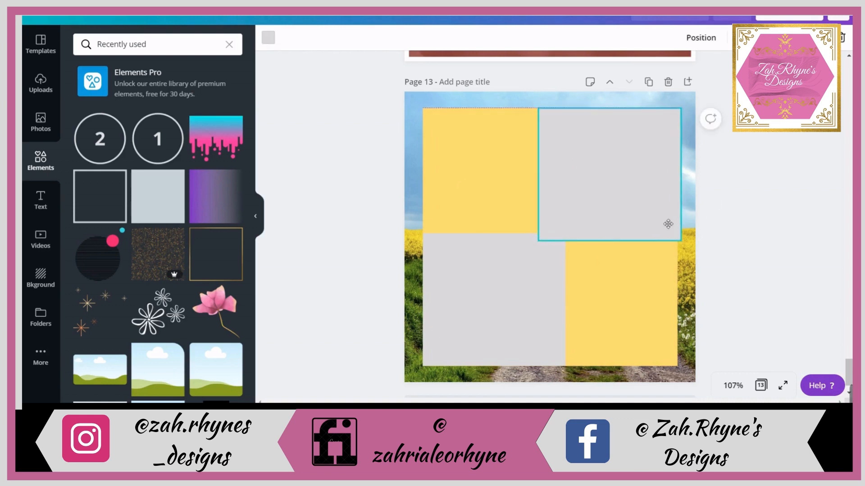
click(739, 226)
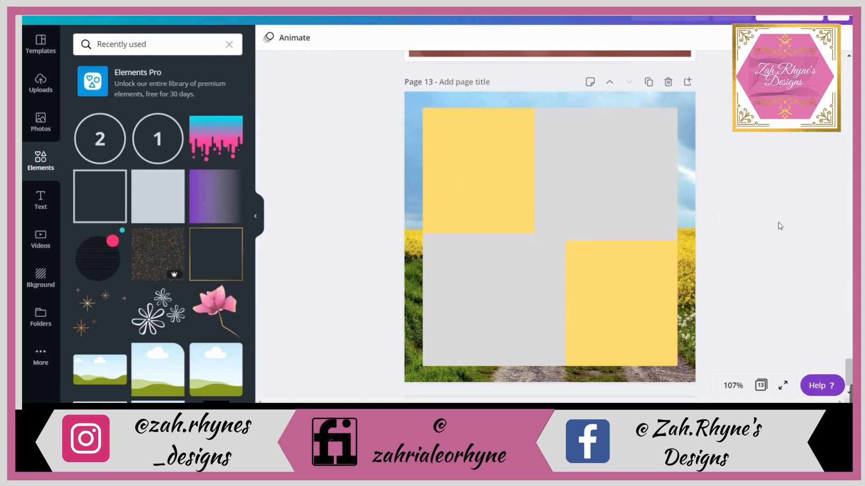
- Shrink the upper-right gray rectangle from its inner corner until its lower edge meets the lower-left rectangle's top edge
click(650, 218)
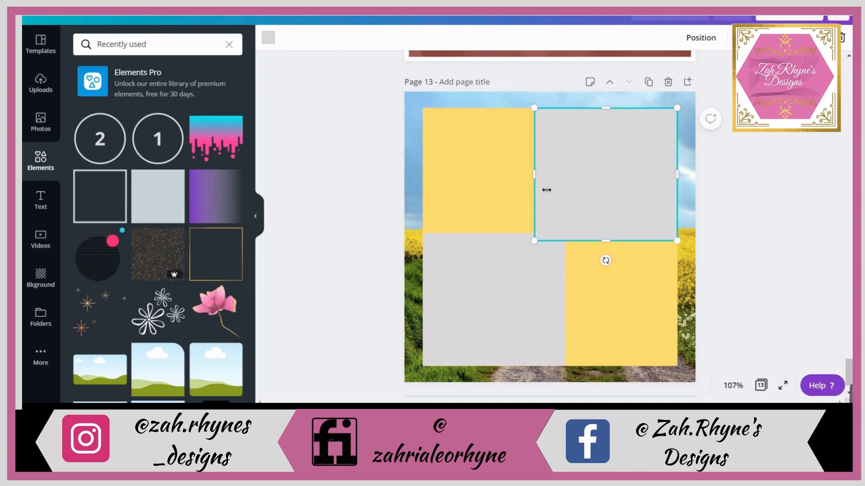
drag(545, 245, 553, 242)
click(706, 245)
click(549, 266)
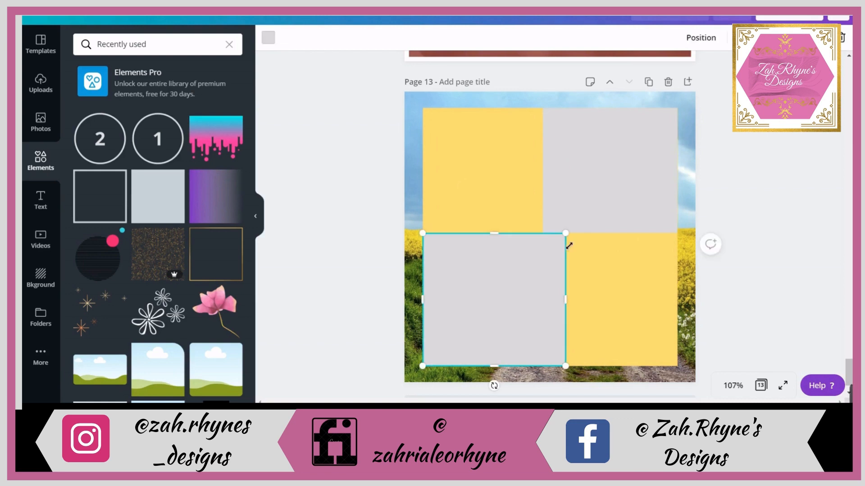
drag(568, 241, 566, 233)
click(703, 215)
click(644, 213)
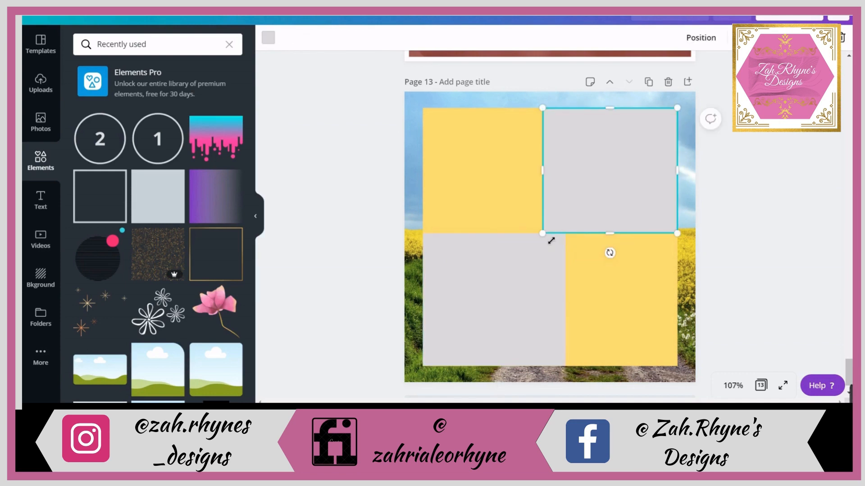
drag(551, 241, 549, 239)
click(700, 195)
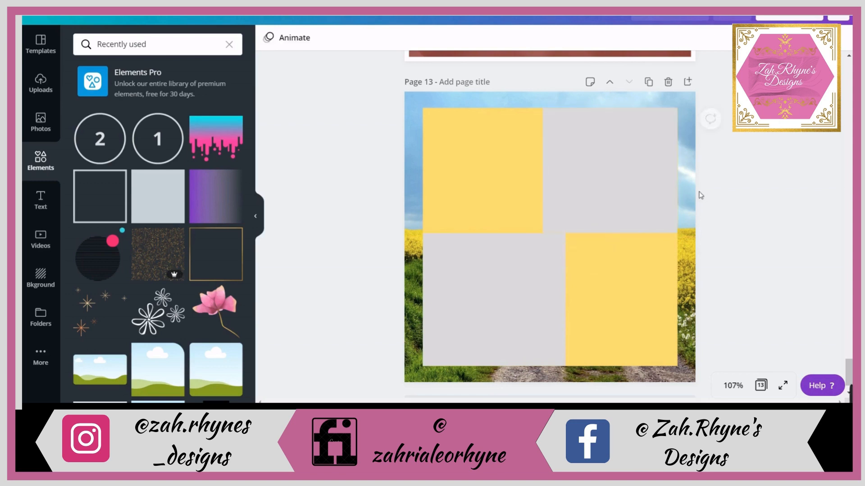
- Fine-tune the upper-right gray rectangle's position and width so it covers the yellow square's right edge
click(642, 204)
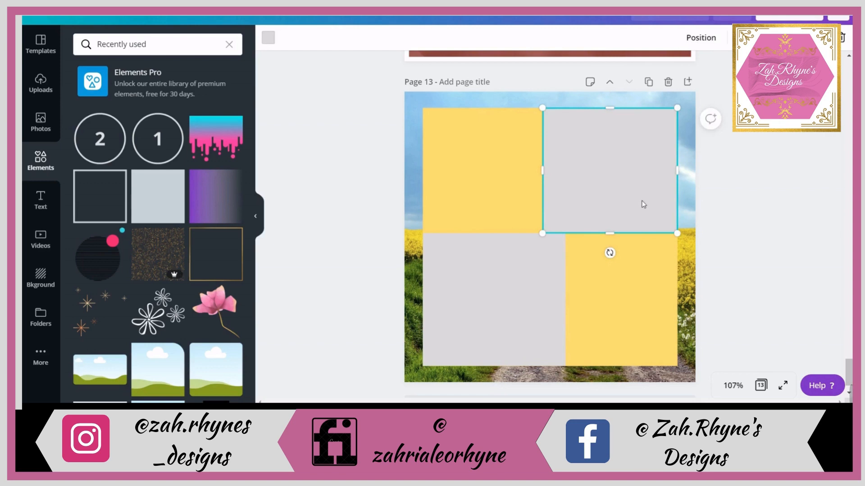
click(706, 204)
click(651, 213)
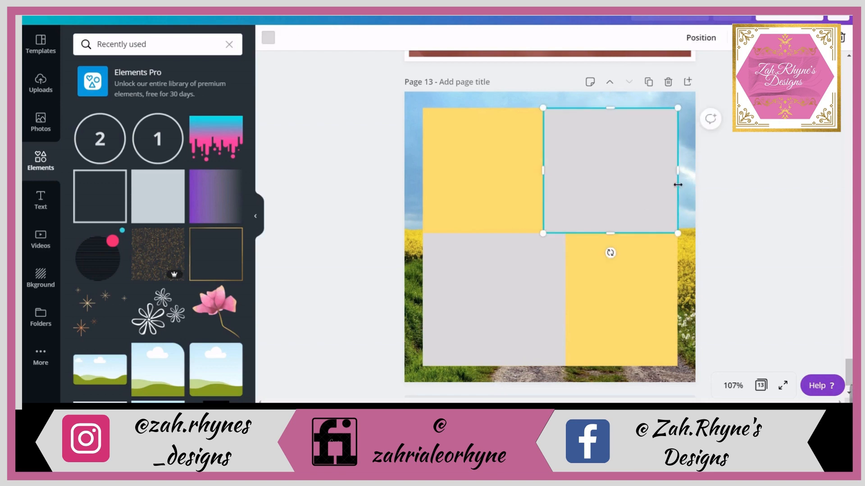
key(Left)
key(Left)
drag(685, 179, 686, 179)
click(715, 182)
click(633, 193)
click(771, 282)
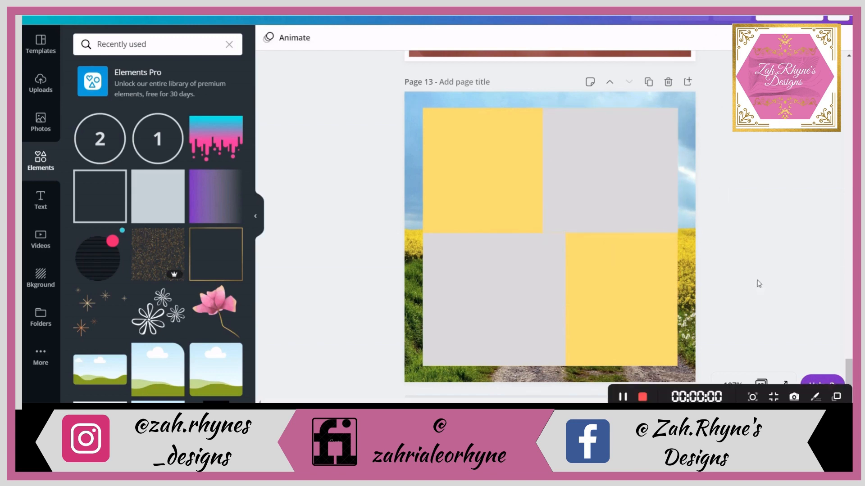
- Adjust the top and bottom edges of the lower-left gray rectangle to cover the yellow square's lower edge exactly
click(517, 243)
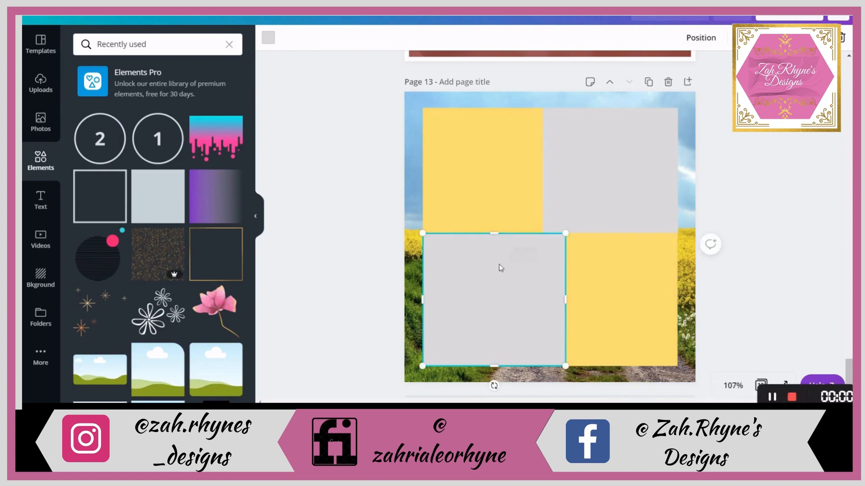
drag(507, 241, 506, 240)
click(733, 262)
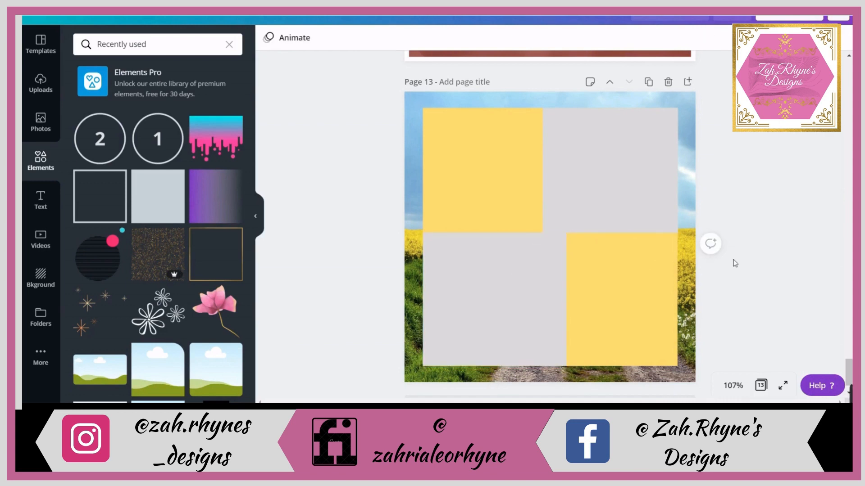
click(504, 341)
drag(502, 372, 502, 375)
click(780, 322)
click(511, 319)
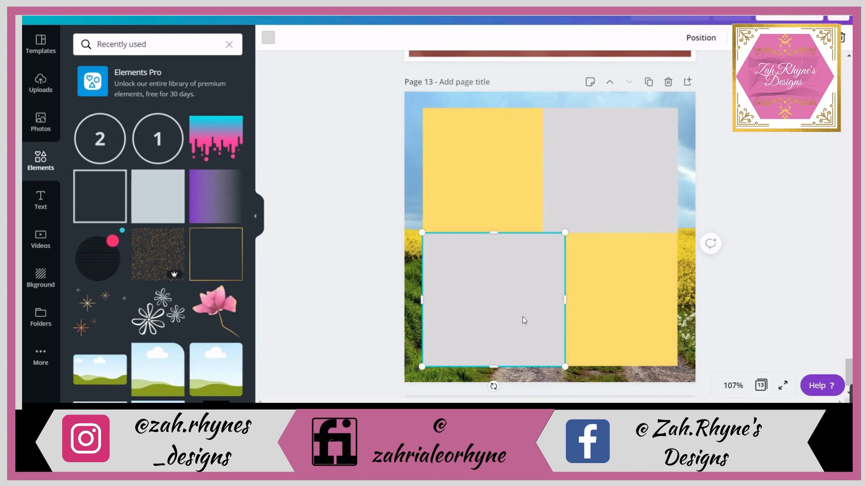
click(381, 303)
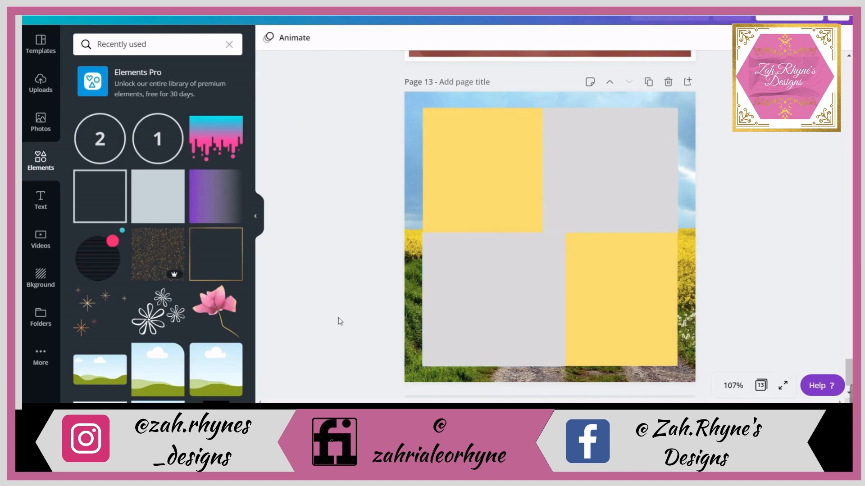
- Resize the two gray rectangles so their inner corners overlap in a small square near the center
click(543, 243)
drag(569, 263, 546, 272)
click(551, 212)
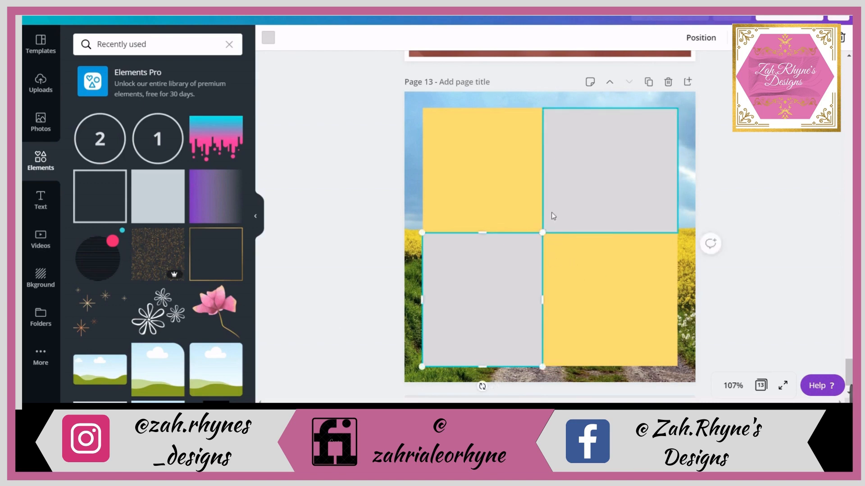
drag(551, 212, 557, 212)
click(531, 252)
drag(548, 257, 530, 265)
click(556, 226)
click(521, 266)
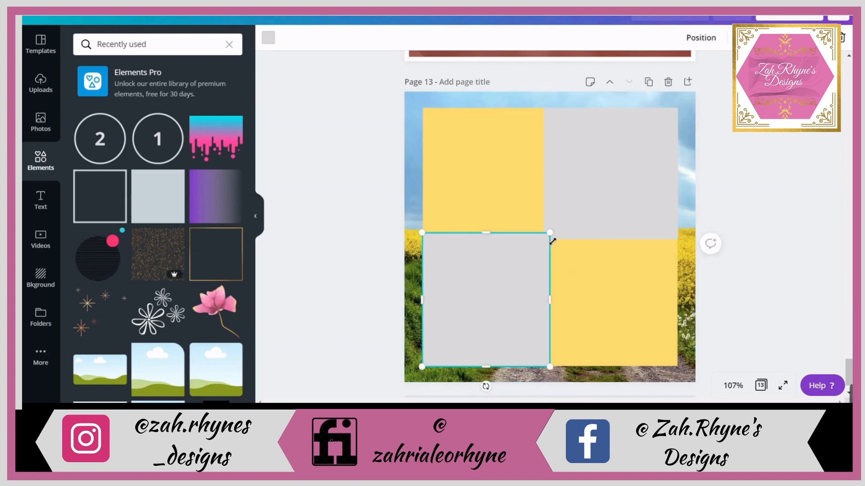
drag(557, 236, 561, 232)
click(394, 244)
- Select the yellow square with both gray rectangles and group them
drag(377, 117, 762, 358)
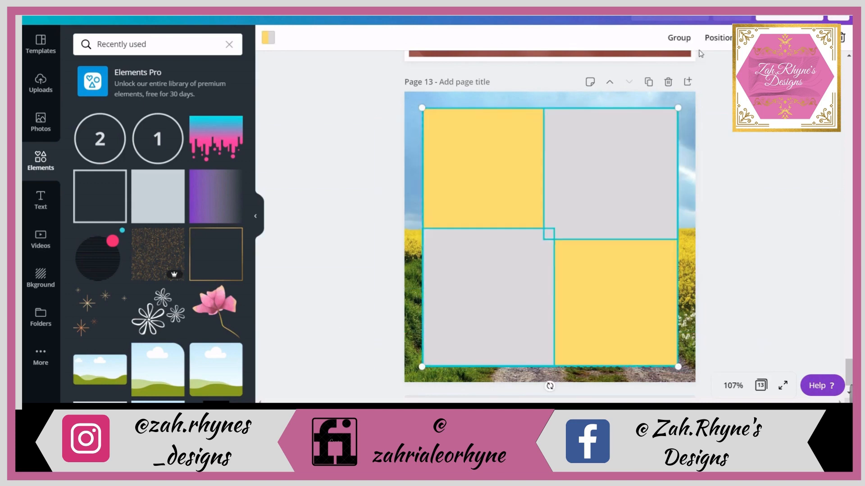
click(679, 37)
click(601, 183)
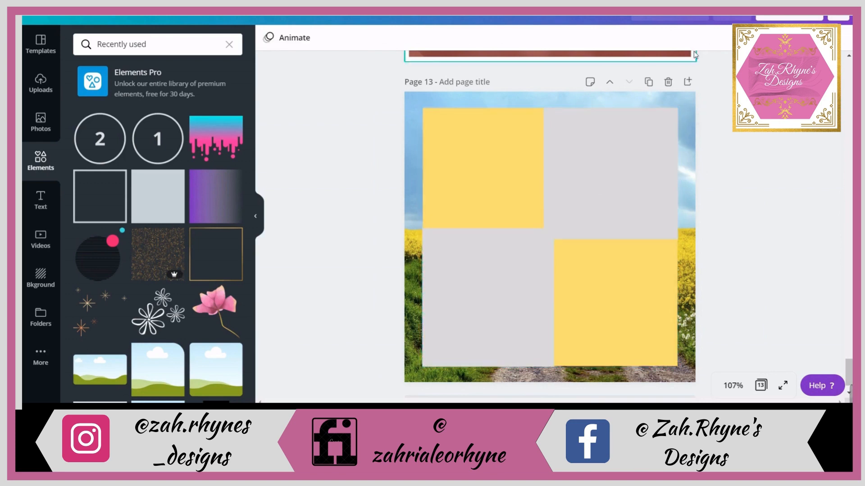
- Lower the opacity of the whole rectangle group slightly so the landscape photo shows through
click(743, 38)
click(745, 158)
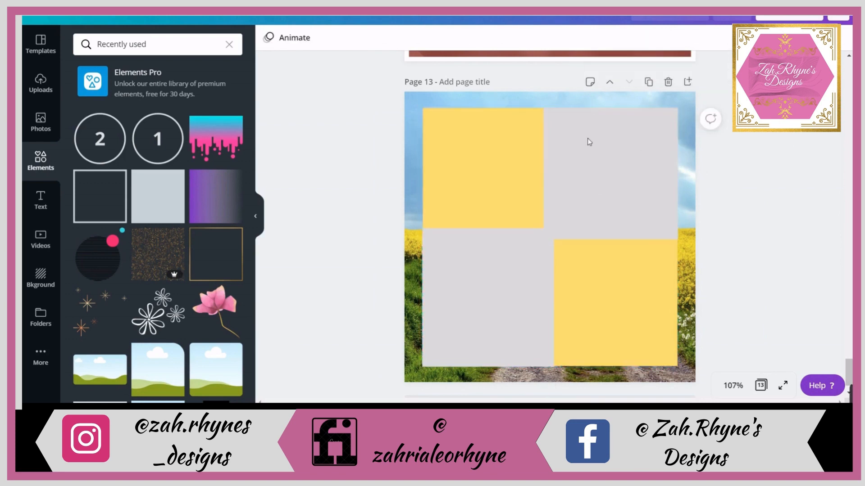
click(504, 118)
click(743, 38)
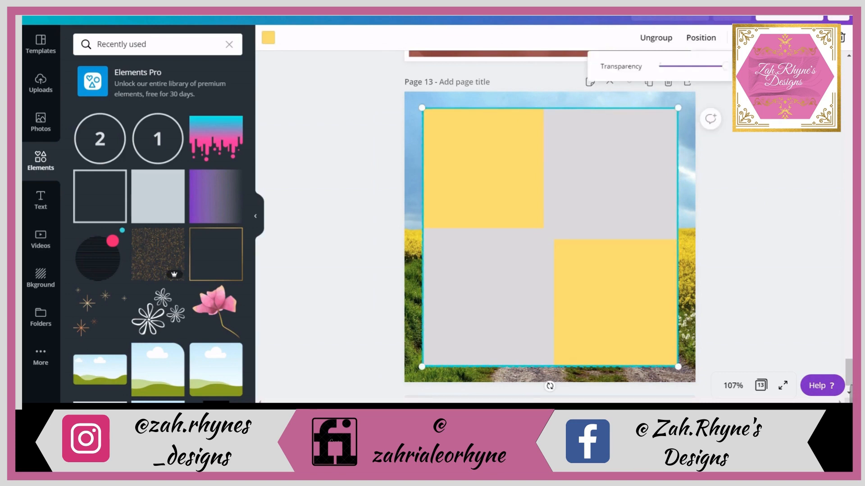
mouse_move(727, 72)
mouse_down()
mouse_move(711, 67)
mouse_move(721, 74)
mouse_up()
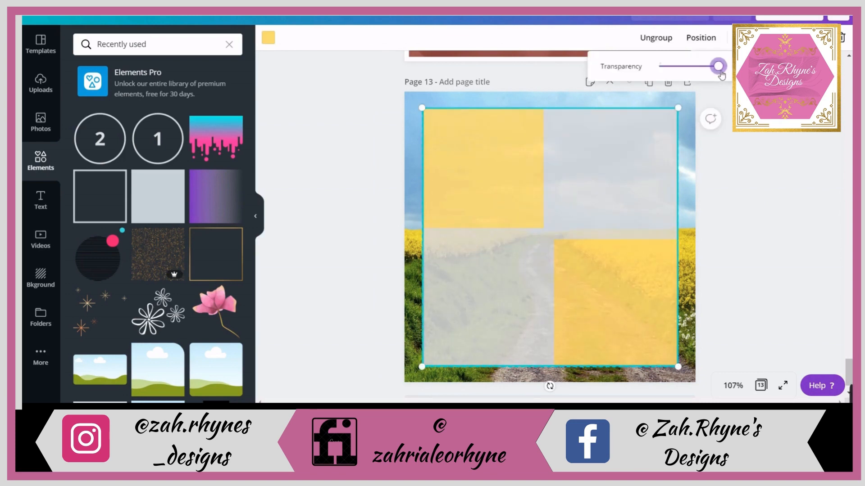
click(778, 189)
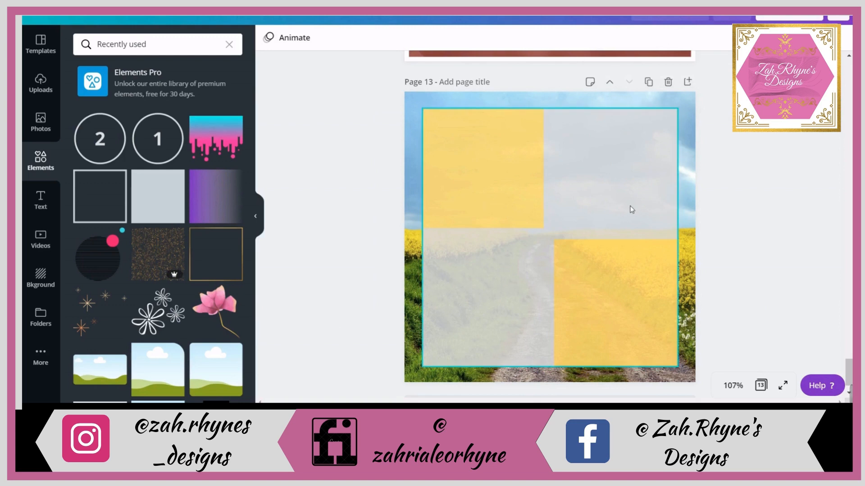
- Rotate the rectangle group a quarter turn clockwise, placing the yellow areas at the upper right and lower left
click(606, 242)
drag(552, 391, 494, 240)
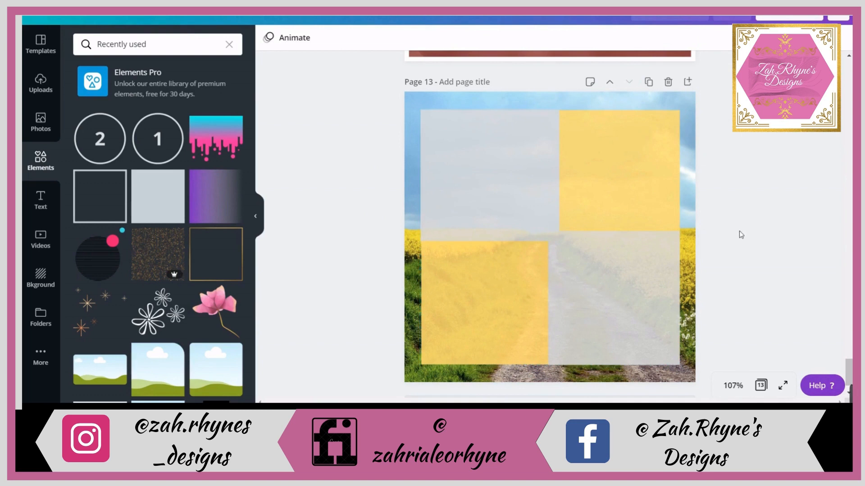
click(618, 224)
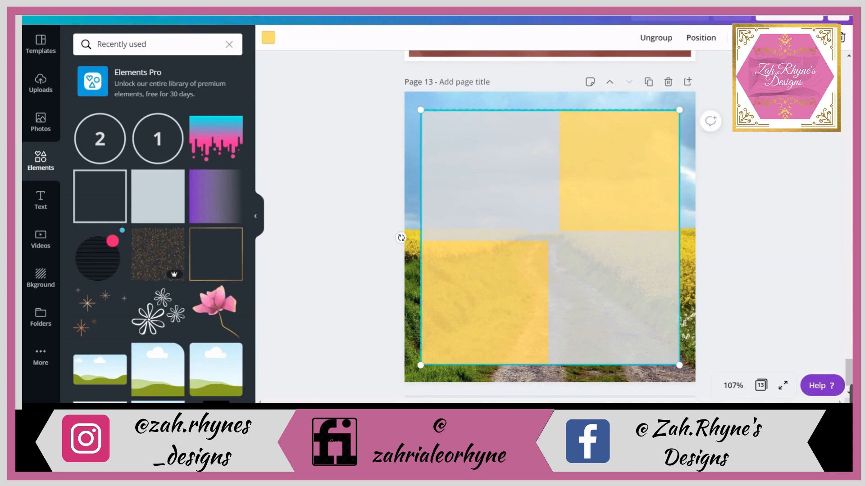
click(793, 168)
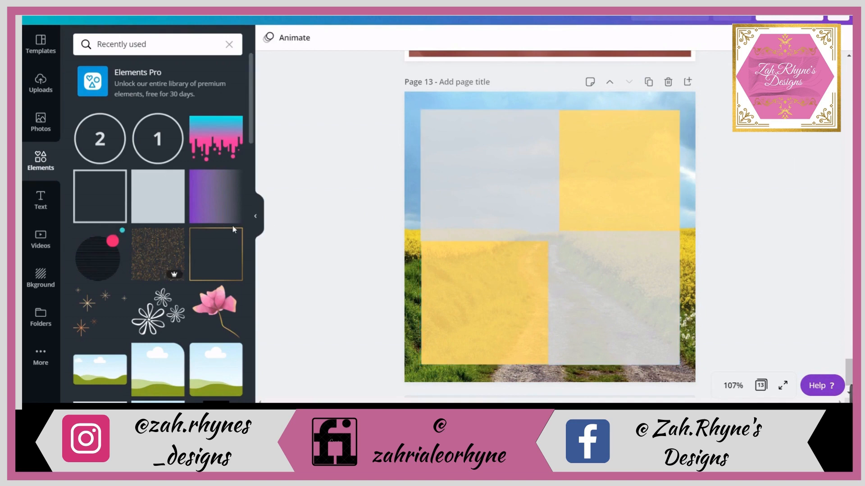
- Add a text box reading "Zah.Rhyne's Designs" over the rectangle overlay on page 13
key(t)
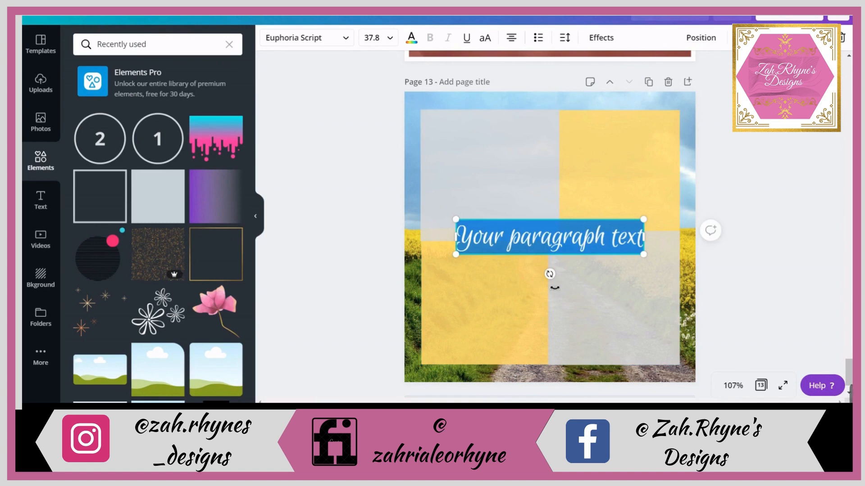
text(Zah.Rhy)
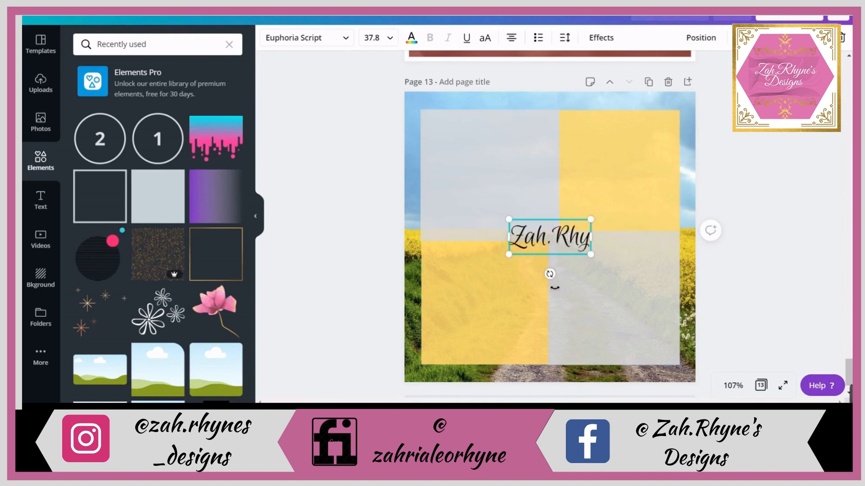
text(nes)
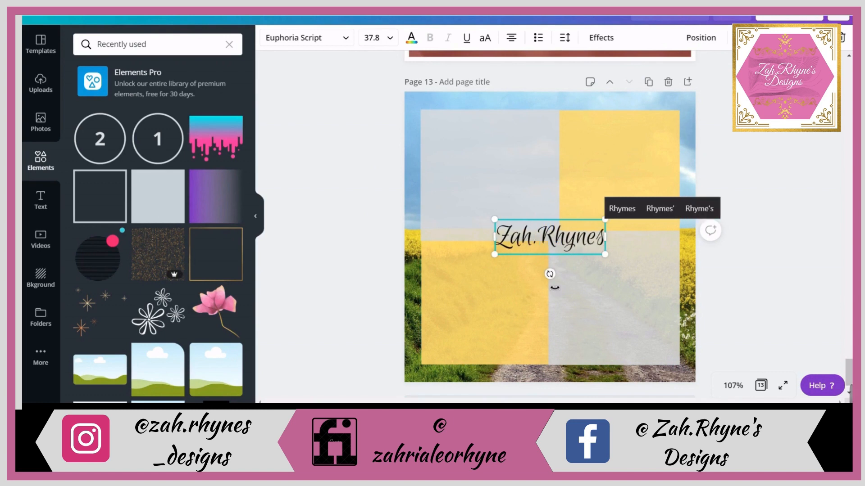
key(Left)
text('s)
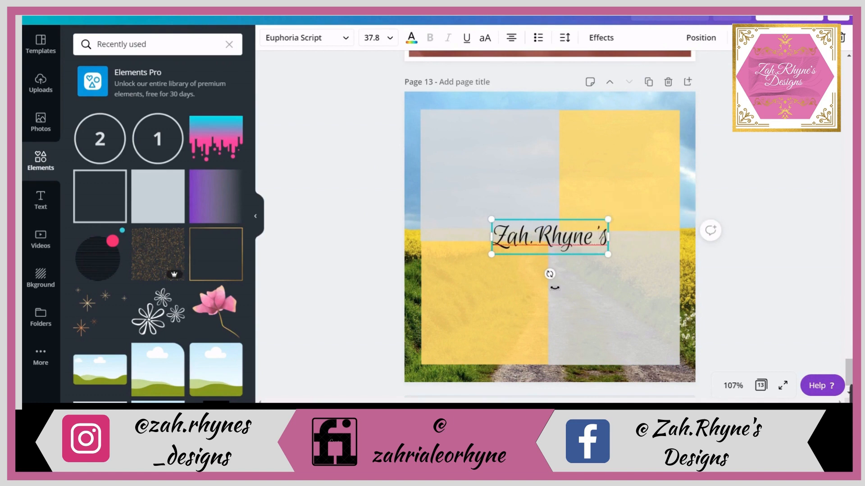
text( D)
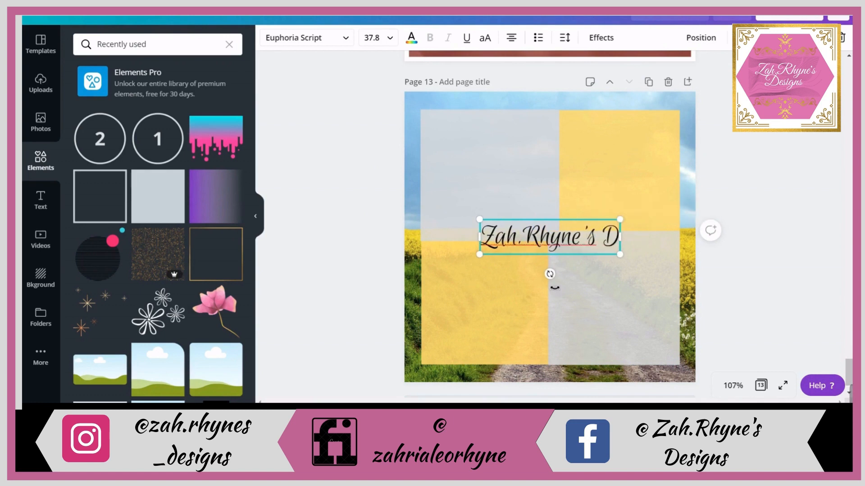
text(esigns)
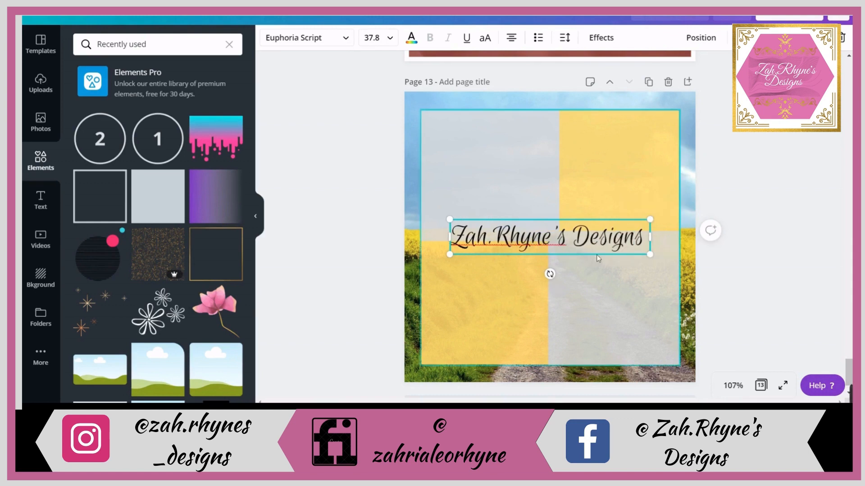
- Set the brand text's font to Cormorant SC Bold and scale it to size 36.7 so it spans the overlay's width
click(311, 38)
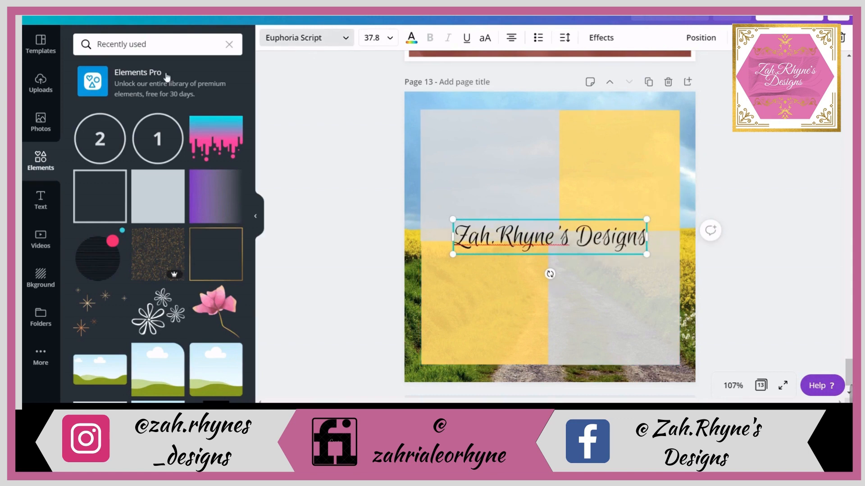
click(148, 95)
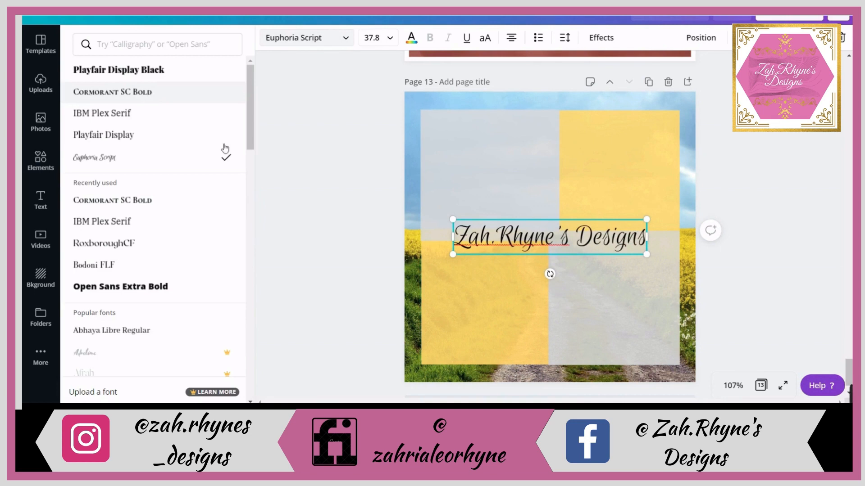
drag(686, 241, 679, 226)
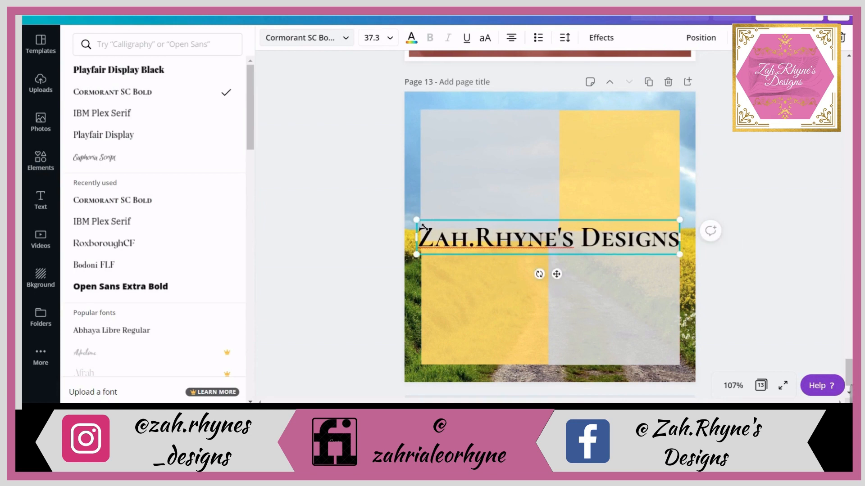
drag(419, 225, 423, 225)
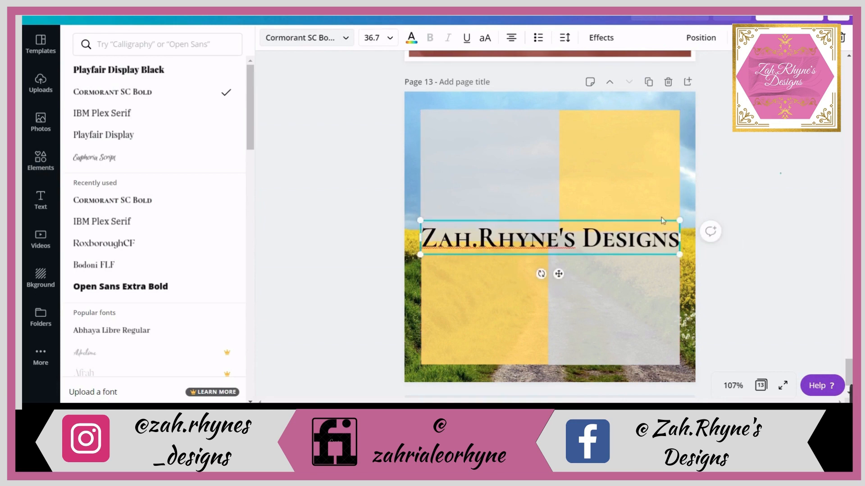
- Move the brand text up to the upper part of the rectangle overlay
drag(586, 243, 570, 153)
click(751, 183)
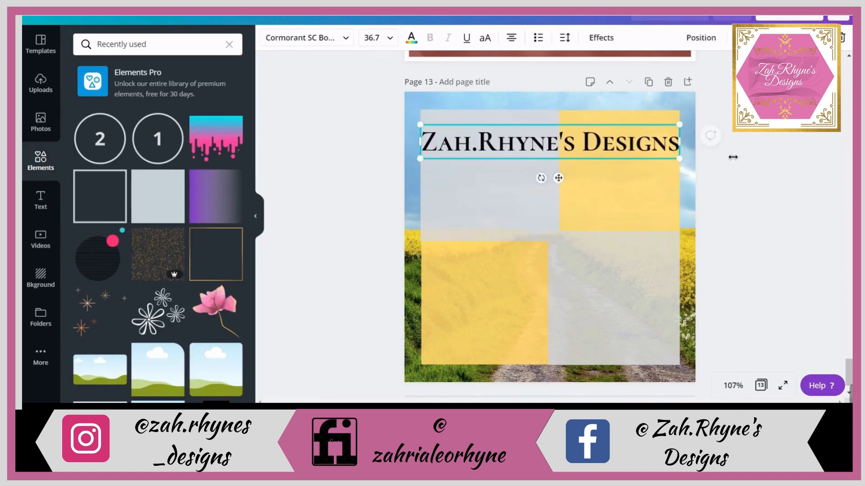
click(729, 155)
- Apply the Curve effect to the brand text with a value of 31 and enlarge the text to size 37.5
click(587, 151)
click(586, 45)
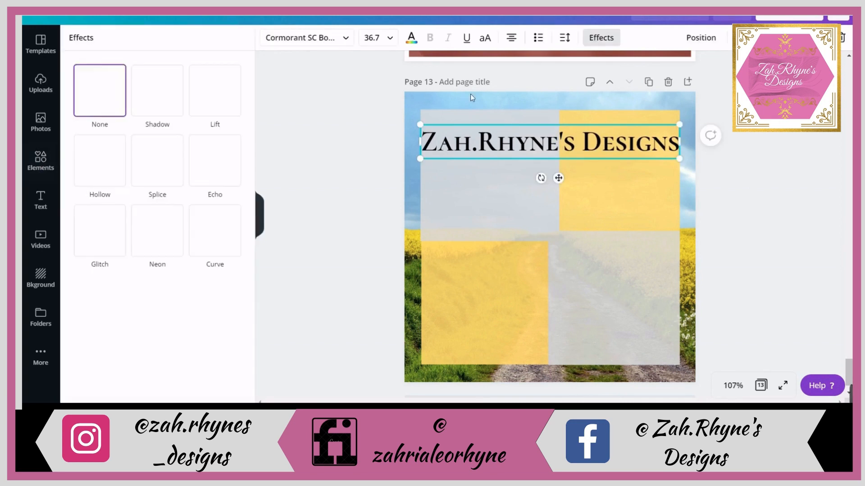
click(232, 232)
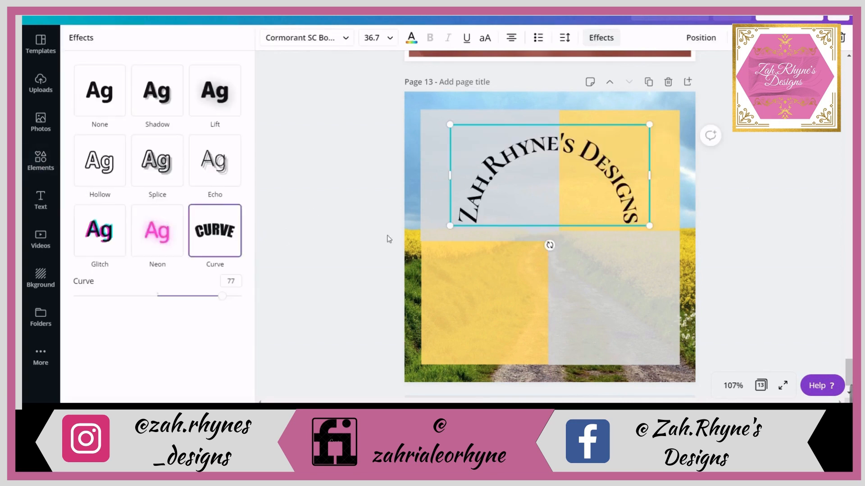
drag(221, 297, 186, 301)
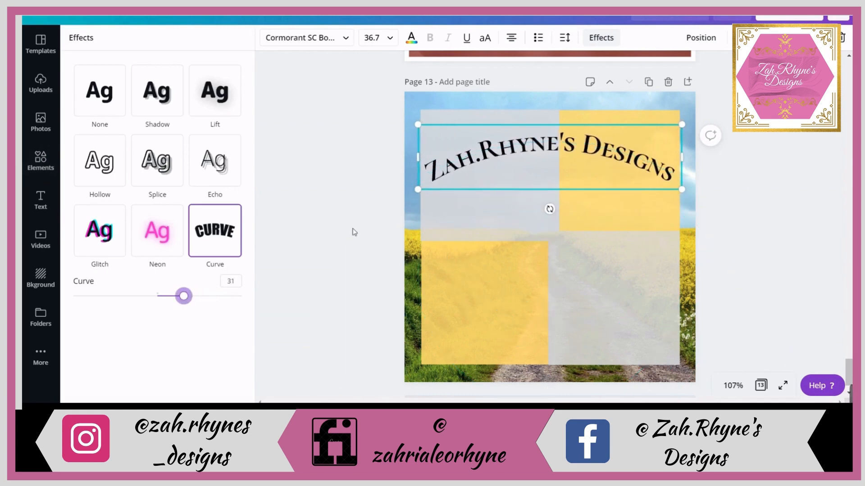
drag(425, 198, 420, 200)
drag(469, 170, 472, 170)
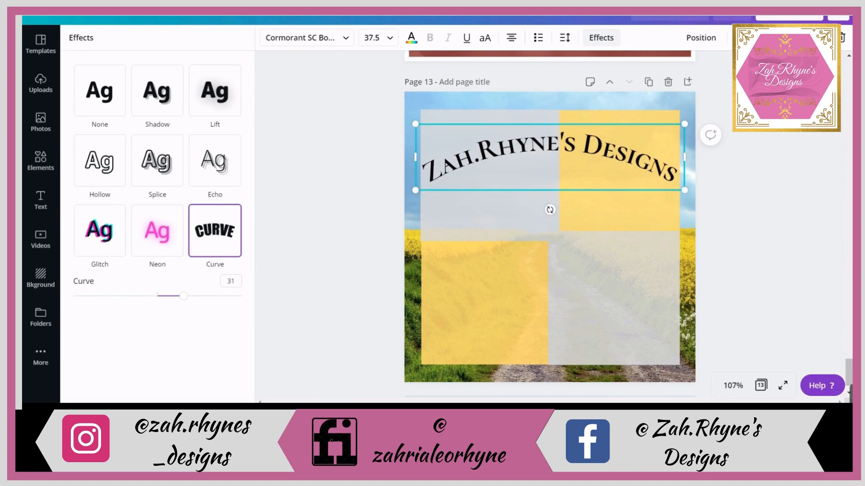
- Duplicate the curved brand text and color the copy orange
key(ctrl+d)
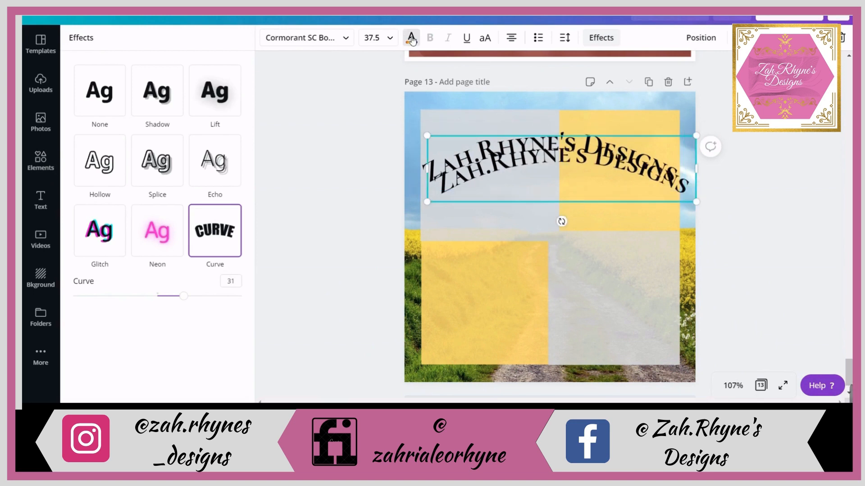
click(411, 38)
click(114, 175)
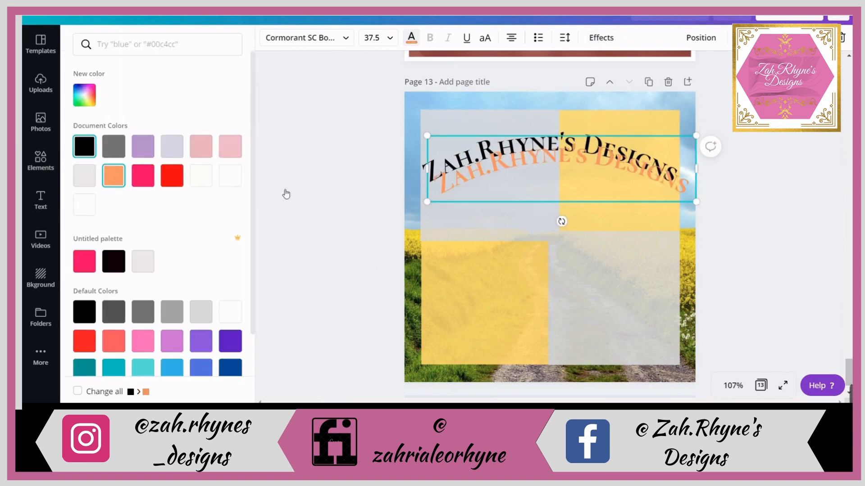
- Place the copy over the black brand text with a slight offset as a shadow effect, and recolor the copy white
drag(545, 155, 542, 151)
key(Left)
key(Left)
key(Left)
key(Left)
key(Left)
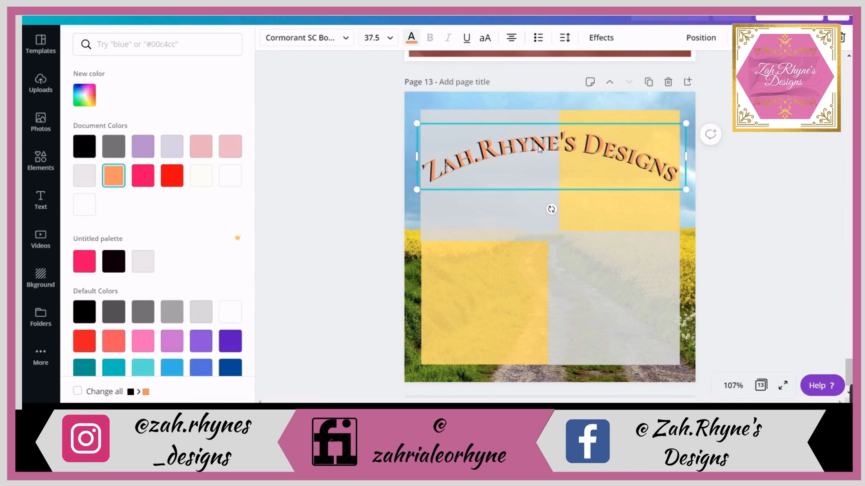
click(230, 181)
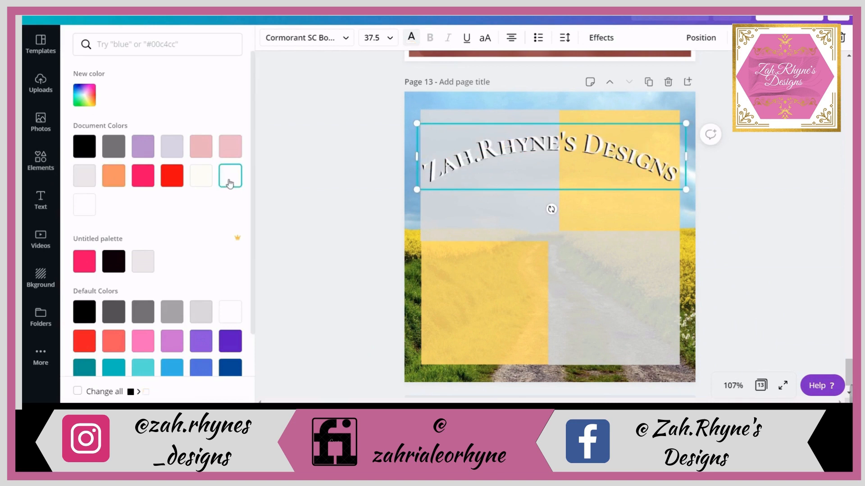
click(273, 170)
- Select the white and black curved brand texts and group them
drag(310, 129, 518, 169)
click(675, 37)
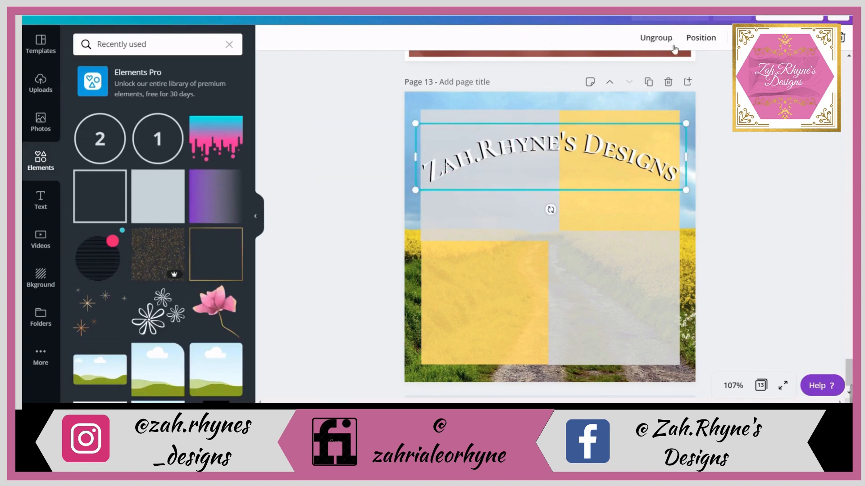
click(782, 163)
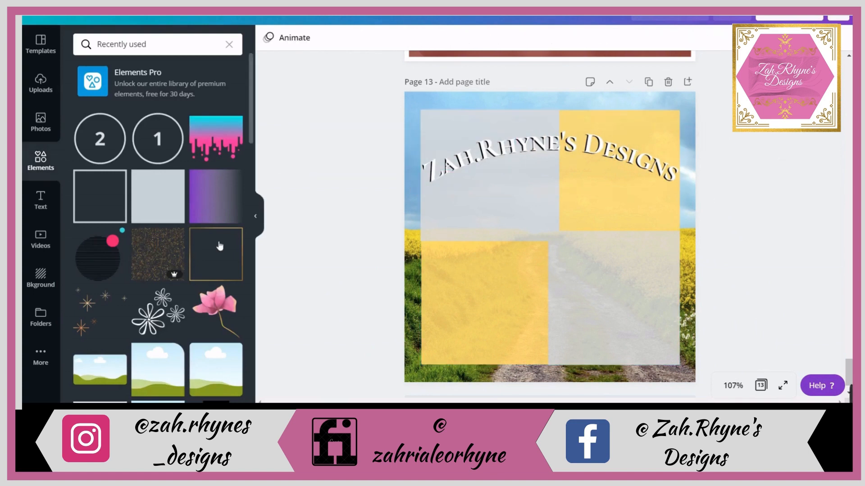
scroll(157, 227, down, 3)
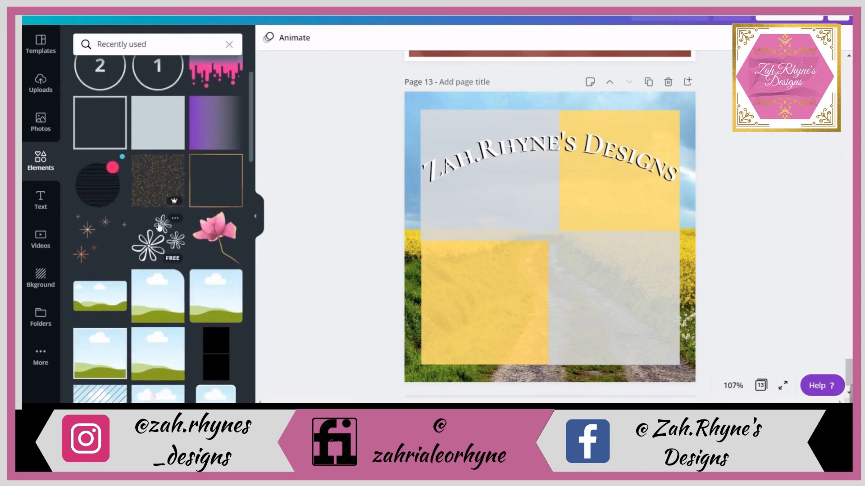
scroll(160, 227, down, 6)
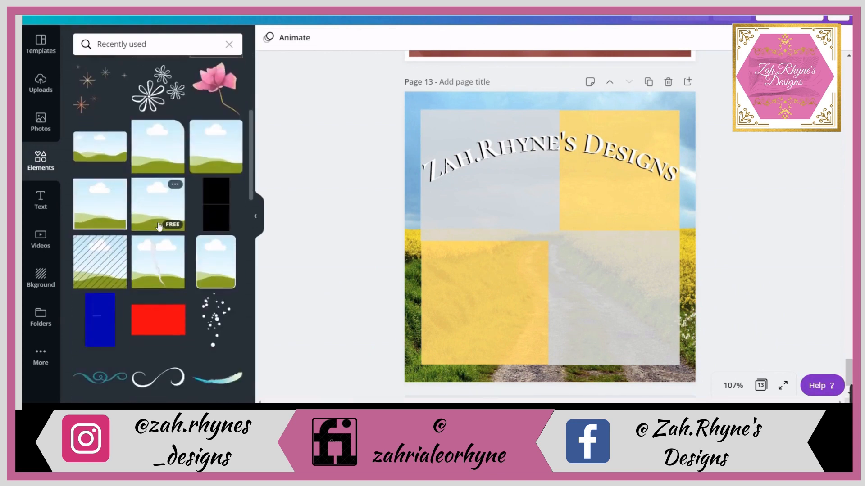
scroll(175, 219, down, 3)
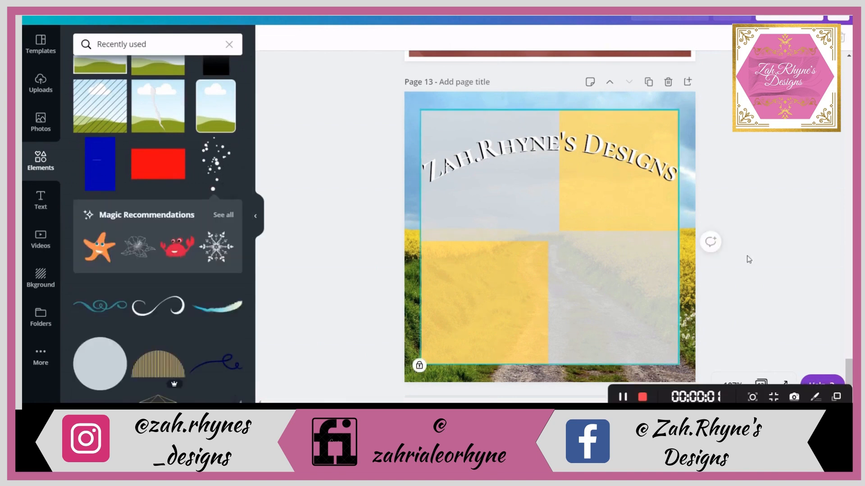
- Add a two-line text box reading "Motivational Mondays" with the word "Vision" in quotation marks below it
click(690, 191)
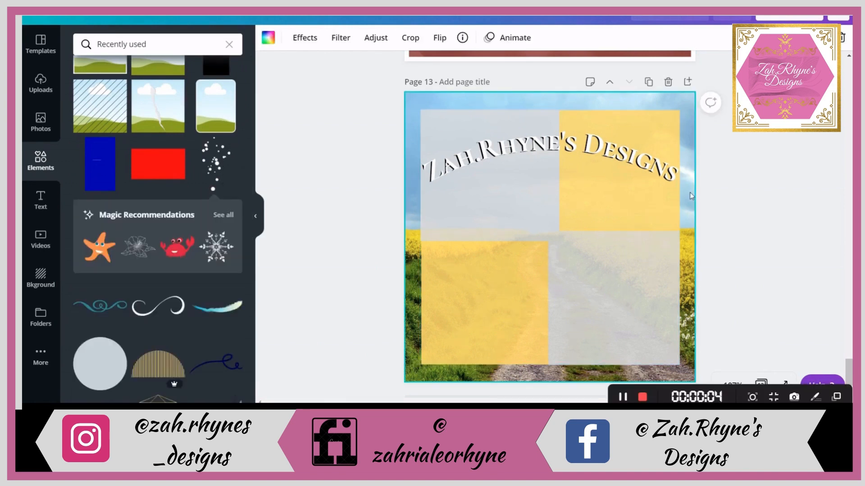
text(text)
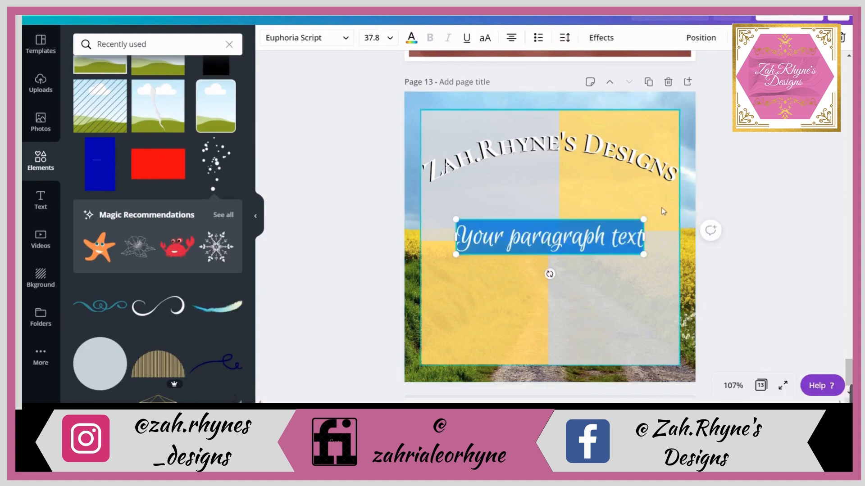
text(Motiva)
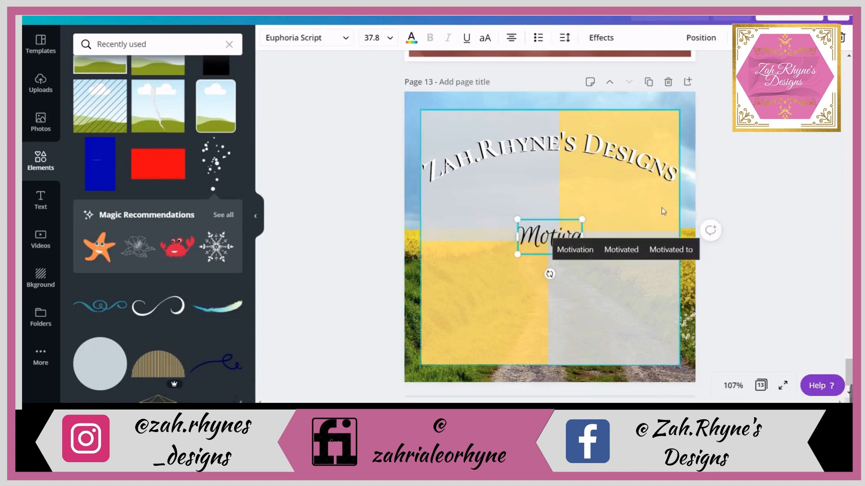
text(tional Mo)
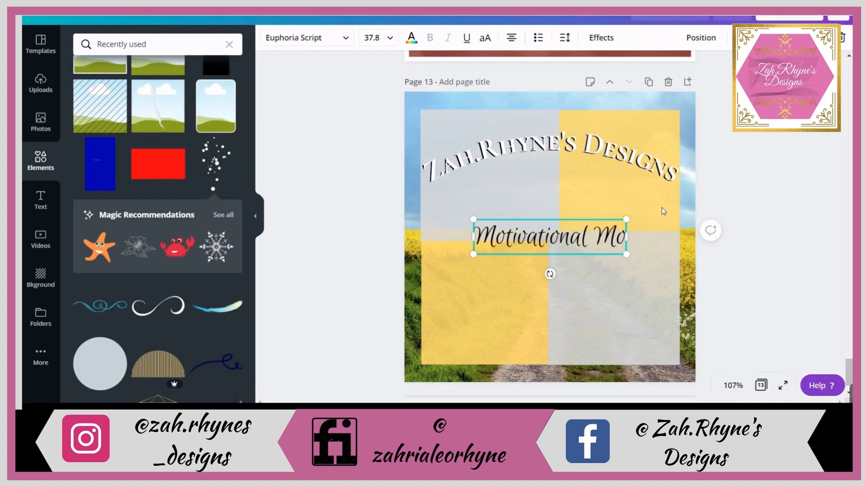
text(ndays)
key(Return)
text("")
key(Left)
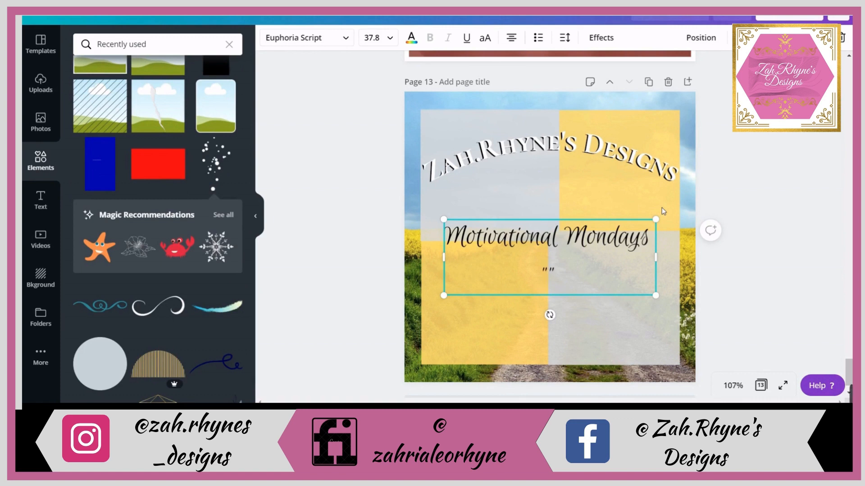
text(Vision)
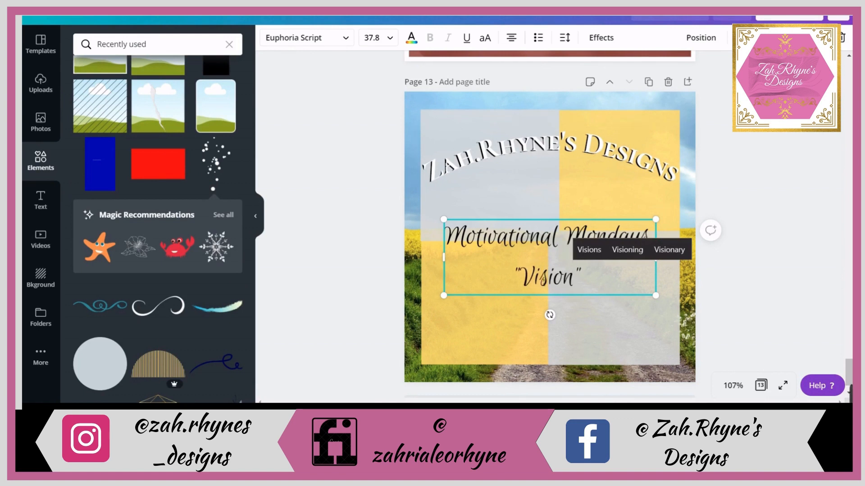
- Set the font of the "Vision" line to Libre Baskerville
click(315, 38)
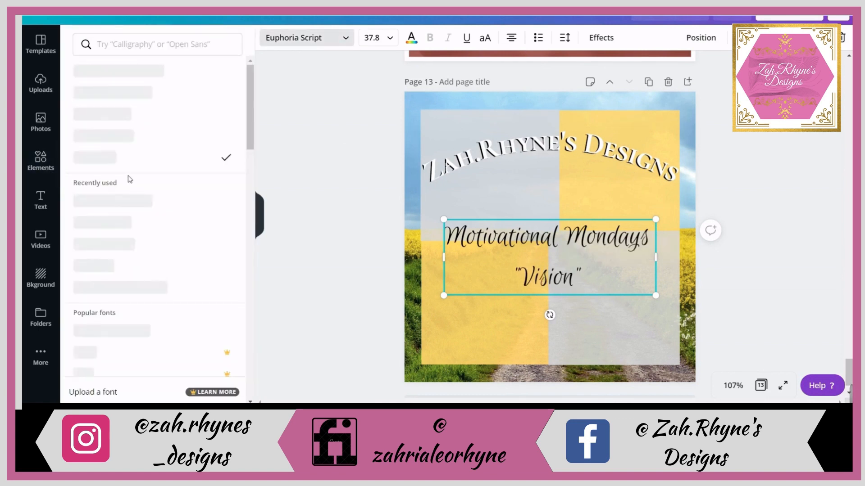
scroll(130, 181, down, 6)
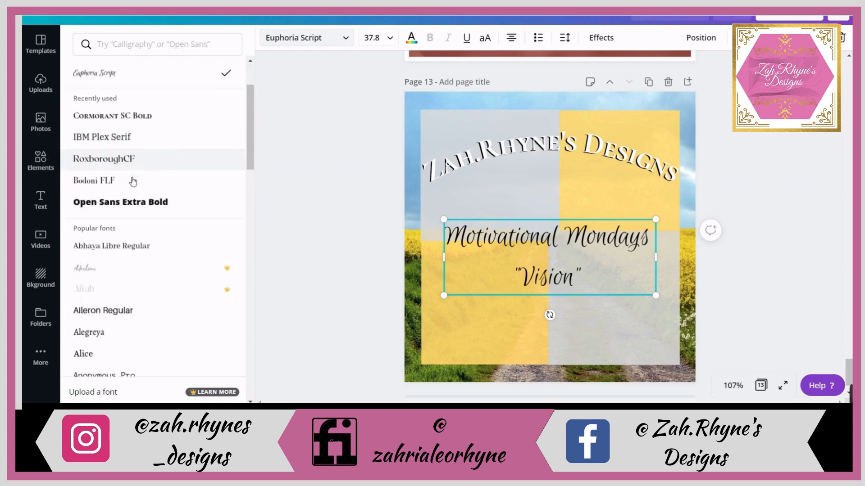
scroll(133, 181, down, 6)
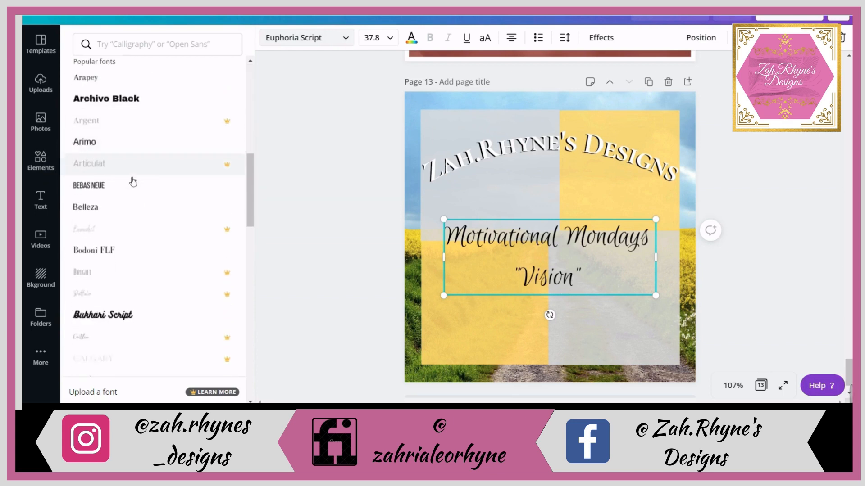
scroll(133, 181, down, 5)
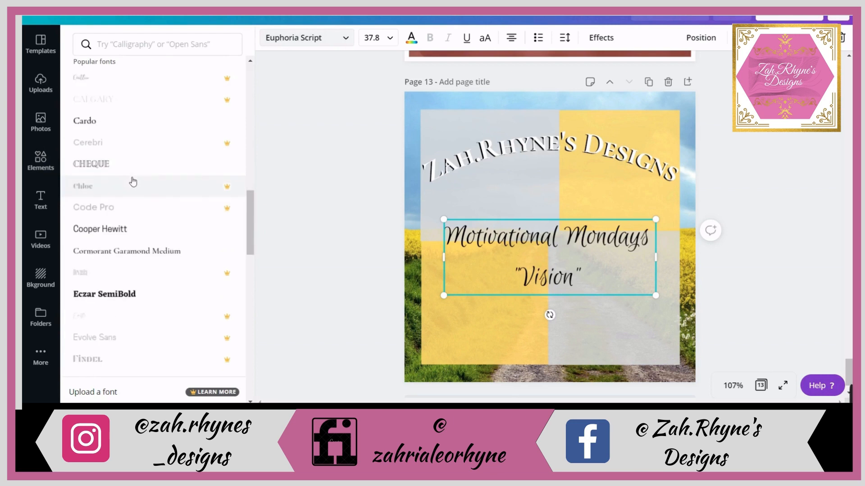
scroll(138, 180, down, 5)
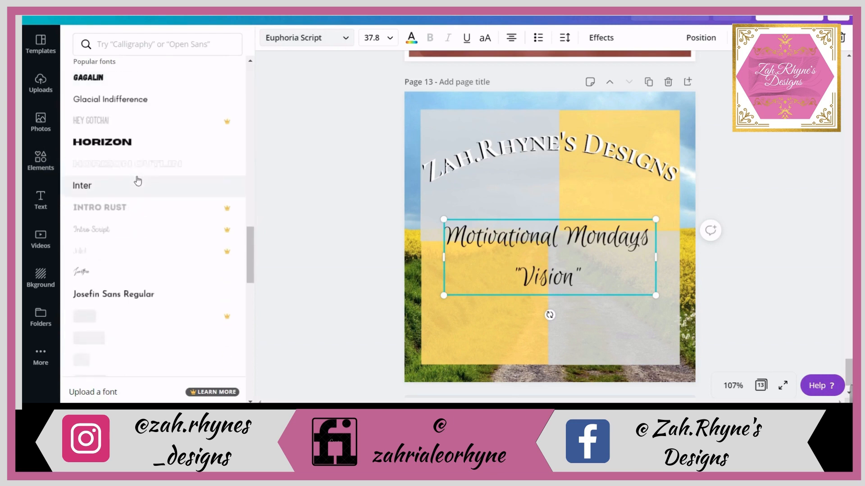
scroll(137, 181, down, 5)
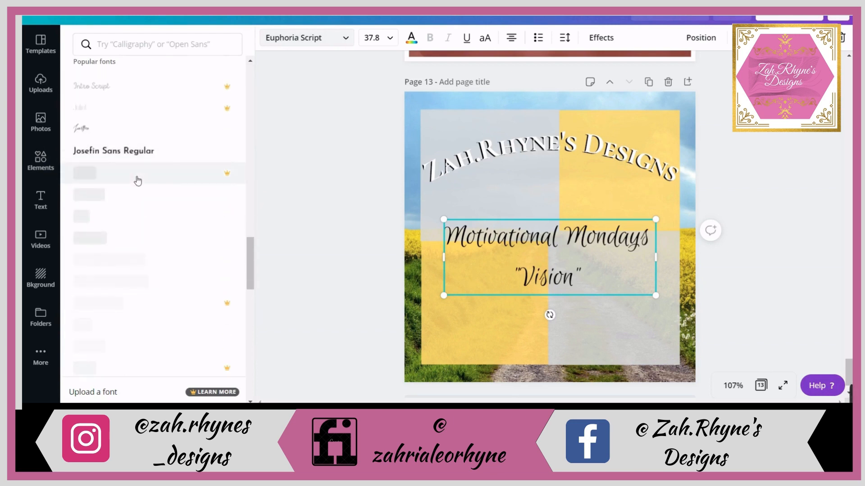
click(114, 265)
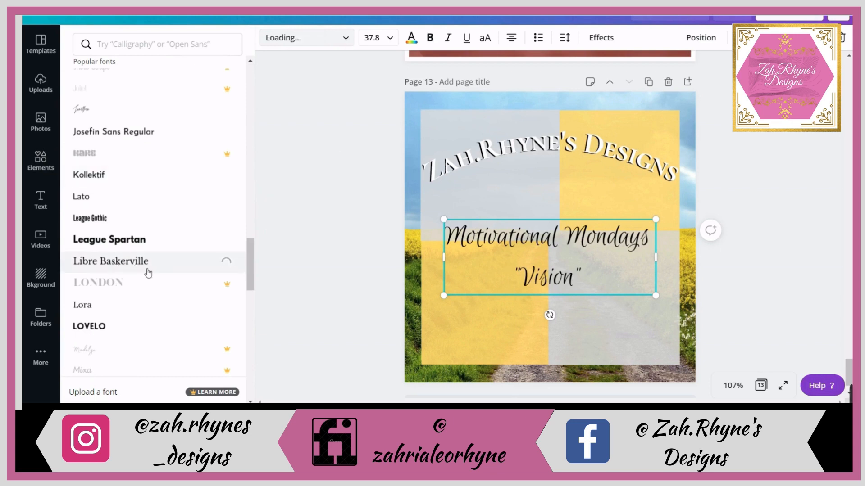
- Set the font of the "Motivational Mondays" line alone to Playfair Display Black
drag(637, 273, 450, 239)
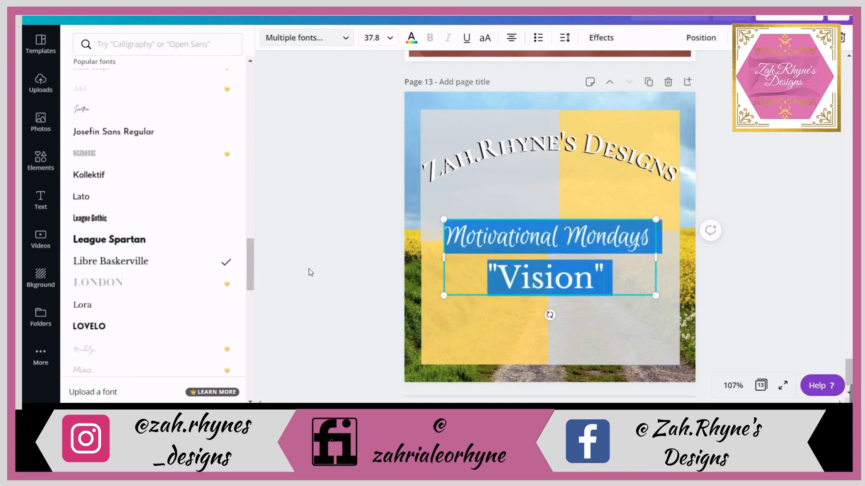
click(379, 264)
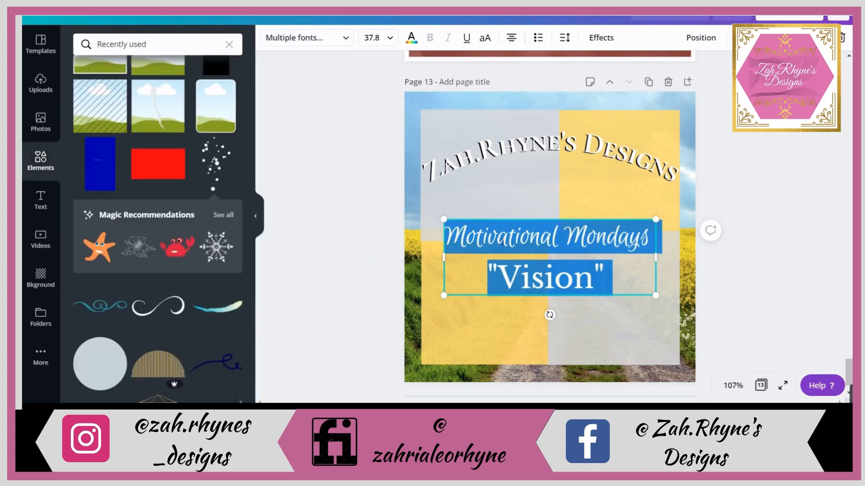
click(593, 276)
drag(653, 245, 447, 251)
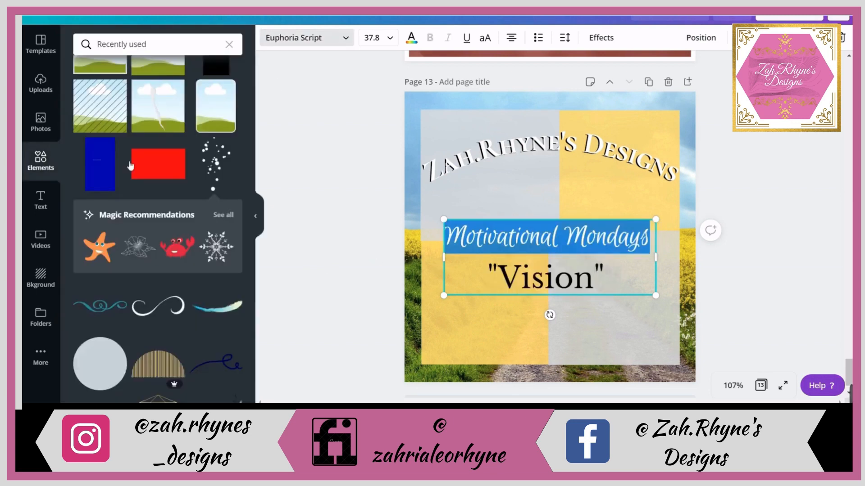
scroll(170, 214, up, 10)
drag(253, 176, 263, 72)
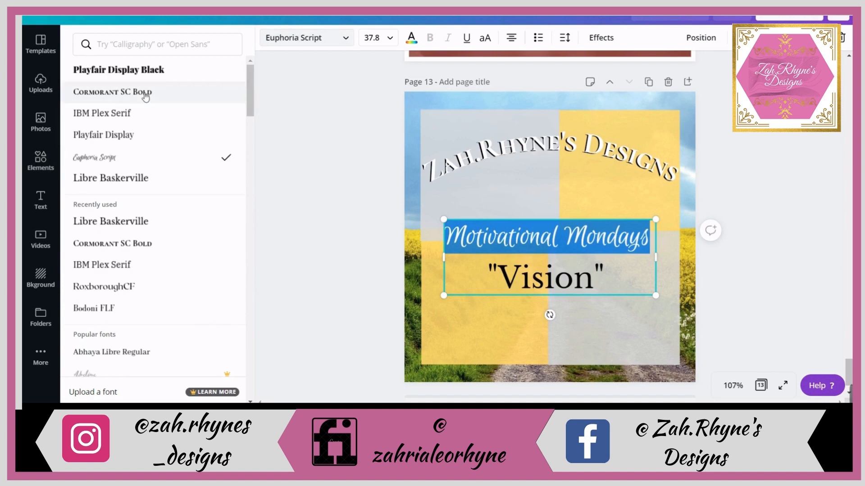
click(149, 76)
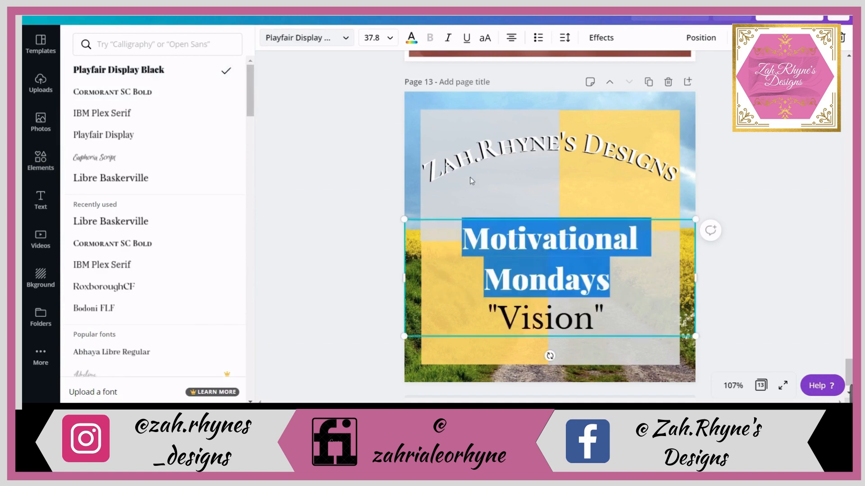
- Widen the heading text box so "Motivational Mondays" fits on one line, and scale it down to font size 29.7
key(Right)
drag(714, 283, 754, 279)
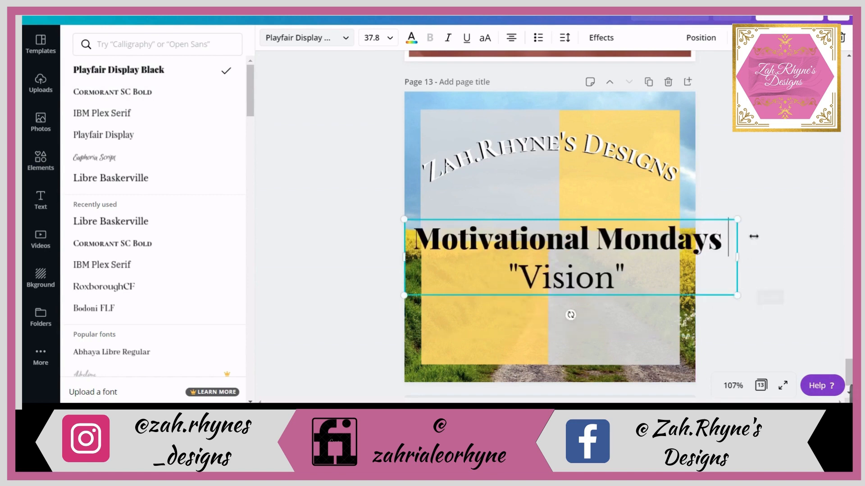
mouse_move(718, 240)
mouse_down()
mouse_move(743, 244)
mouse_move(707, 246)
mouse_up()
click(728, 243)
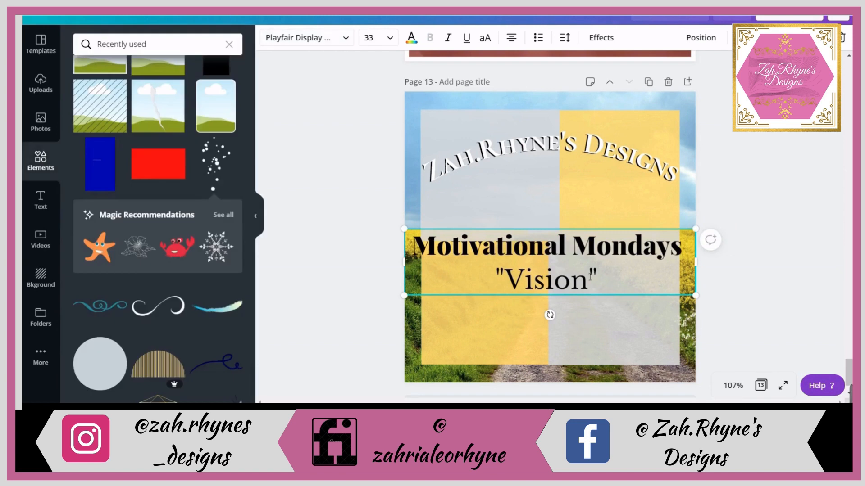
drag(588, 280, 599, 277)
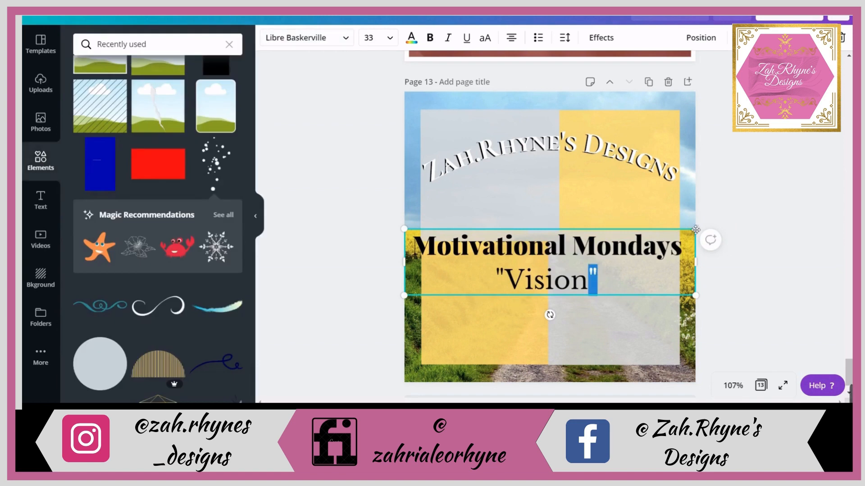
drag(702, 237, 667, 236)
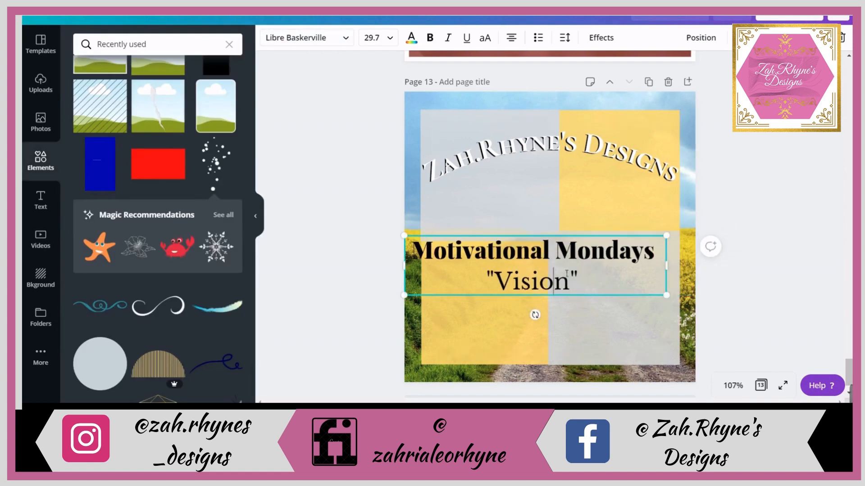
- Move the heading text box to the middle of the geometric overlay and narrow it to the overlay's edge
drag(554, 281, 589, 273)
click(599, 189)
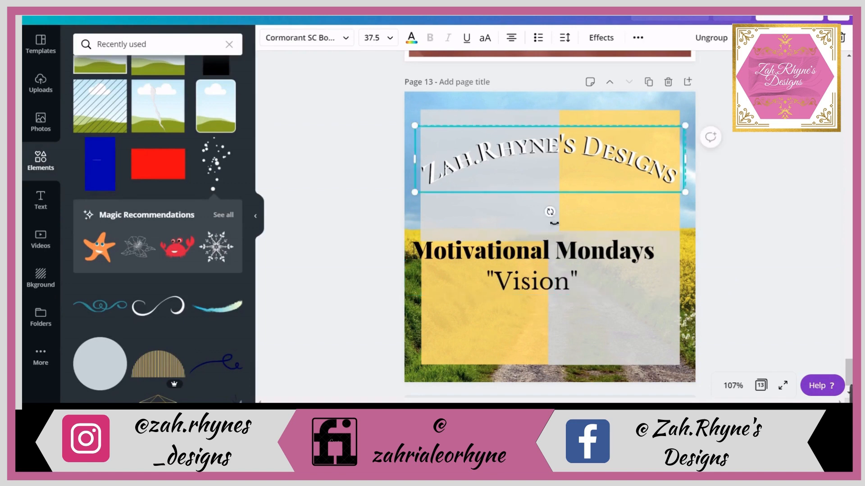
click(497, 261)
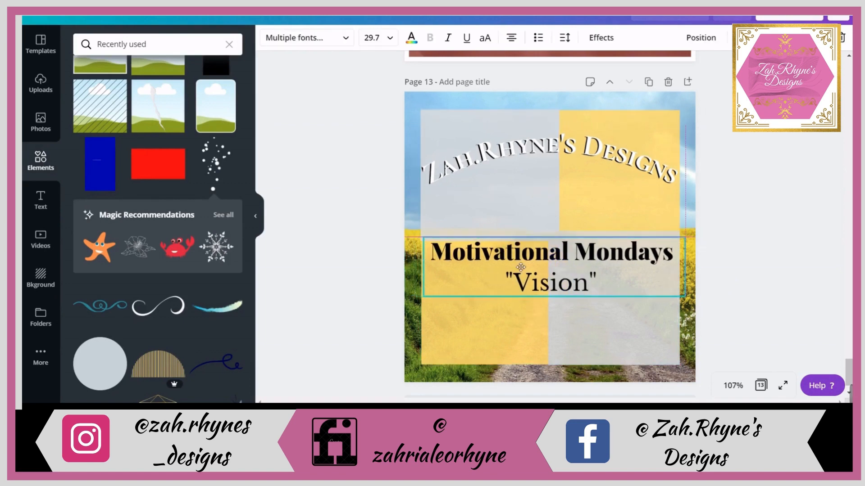
drag(684, 268, 679, 268)
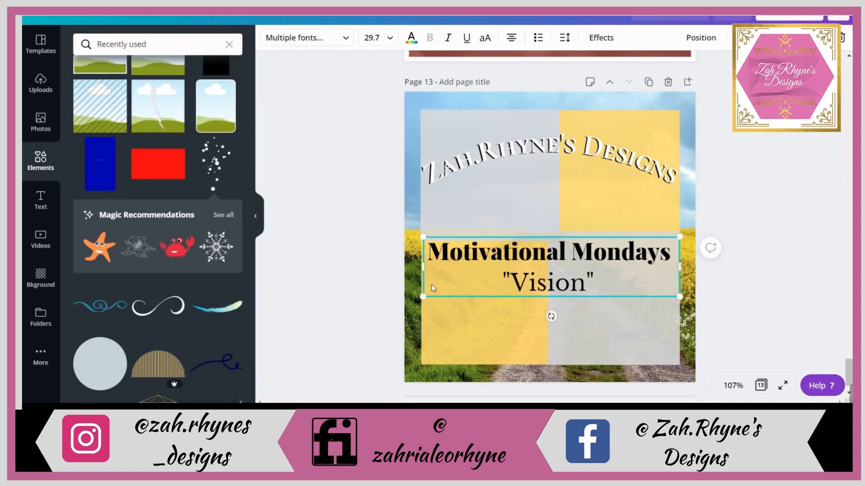
- Change the font of the "Vision" line to RoxboroughCF
click(550, 292)
drag(603, 287, 502, 290)
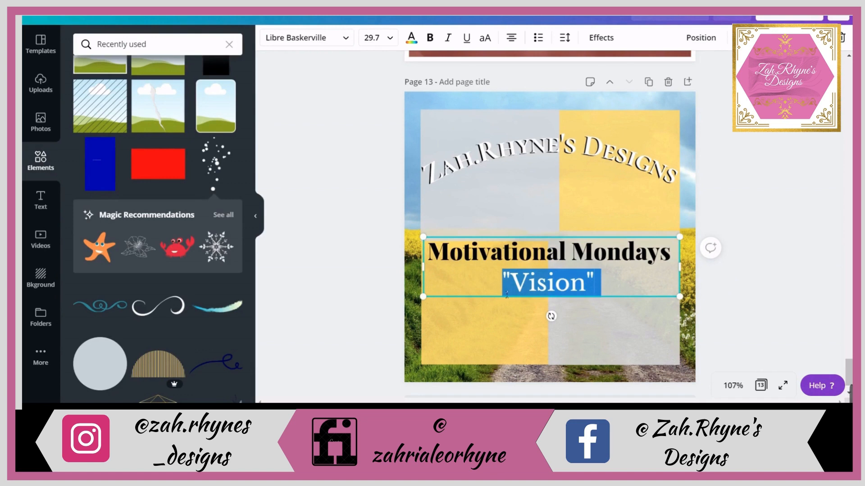
click(304, 40)
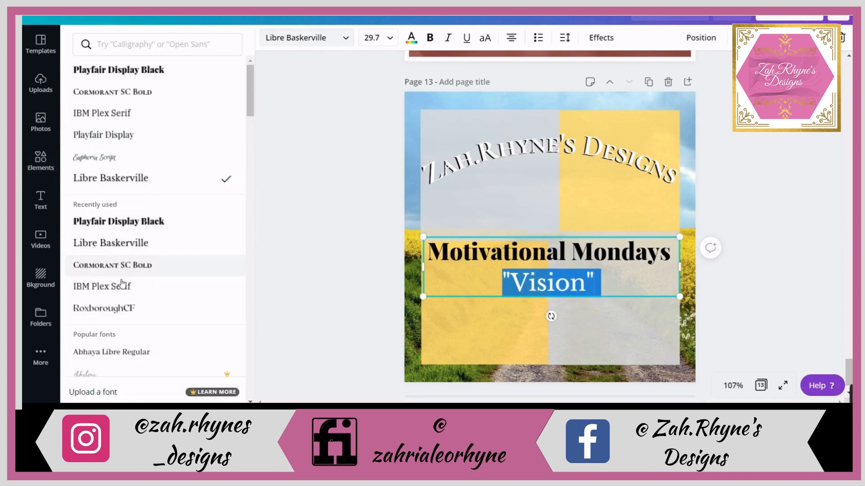
click(118, 309)
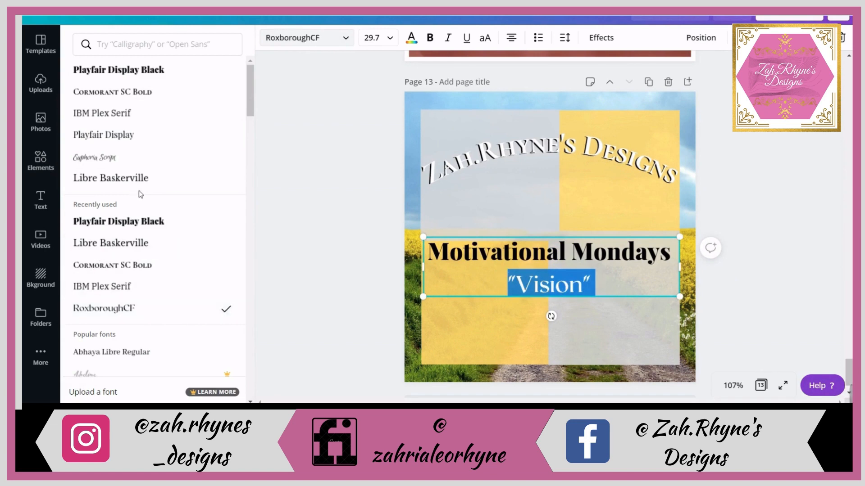
click(778, 223)
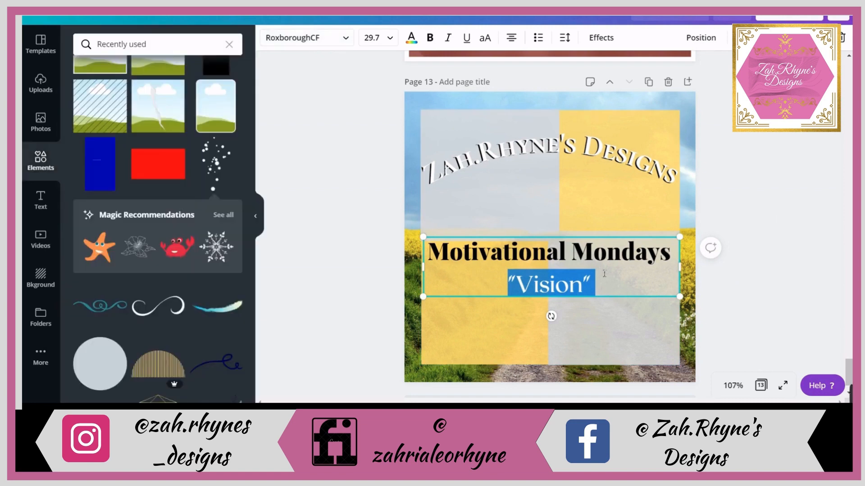
- Duplicate the two-line heading text box so that one copy sits slightly below and left of the other
click(712, 246)
click(621, 264)
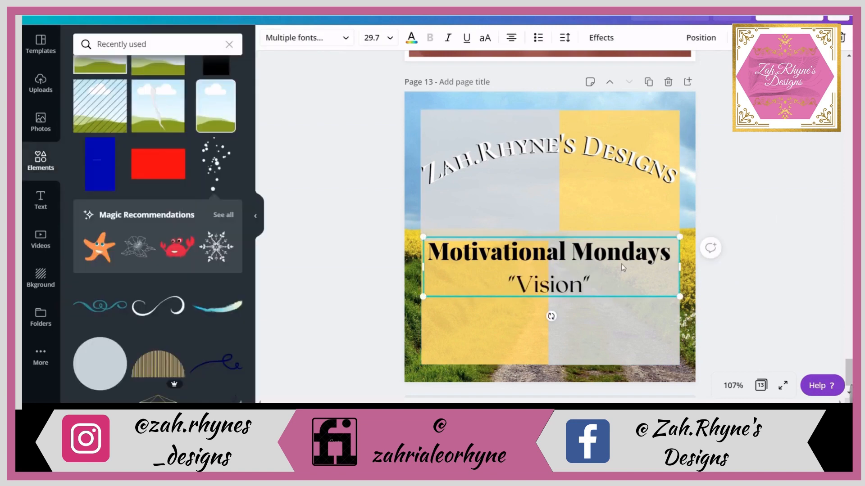
drag(621, 264, 613, 290)
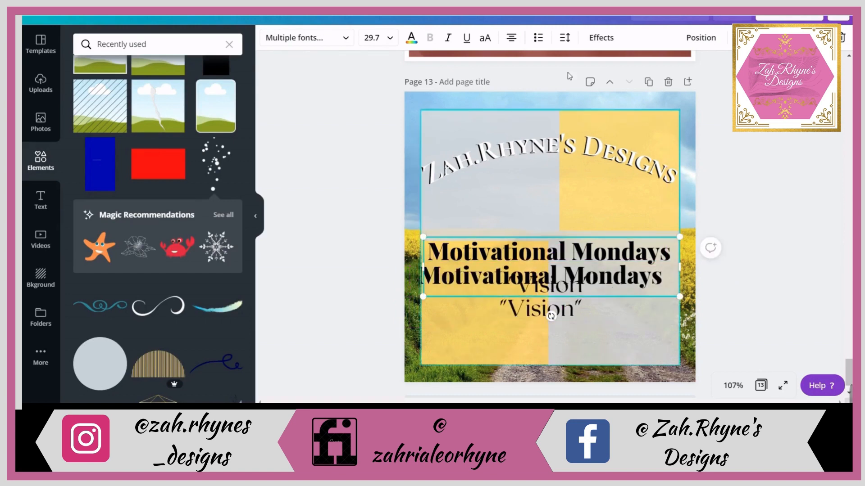
- Apply the Glitch effect to the upper heading copy and color its text white
click(601, 37)
click(109, 239)
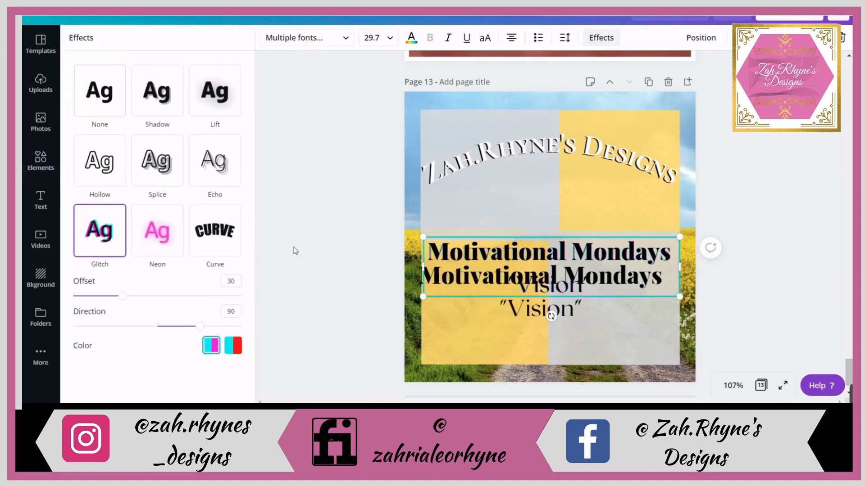
click(411, 38)
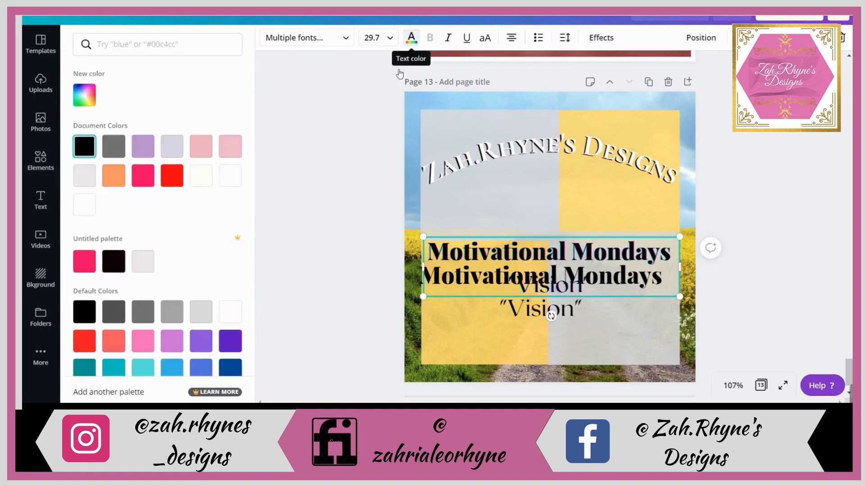
click(84, 212)
- Set the upper heading's Glitch effect to offset 81 and direction -52 with the cyan and magenta color pair
click(601, 38)
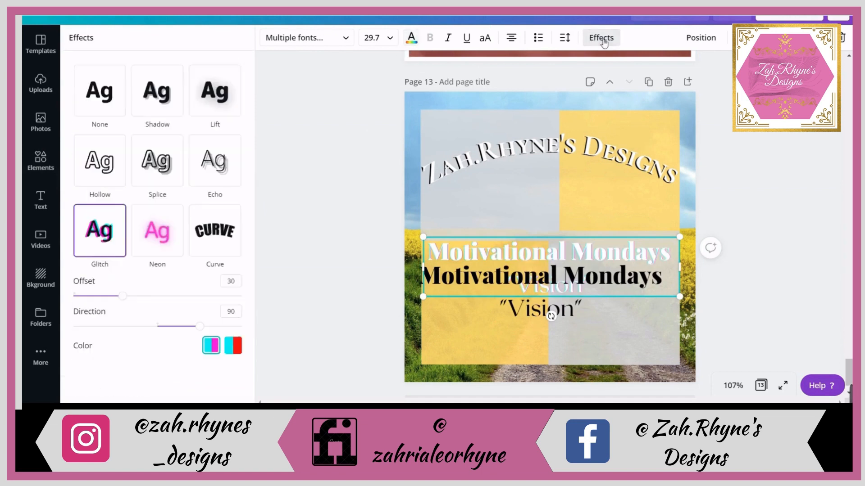
drag(130, 299, 156, 297)
drag(199, 326, 134, 324)
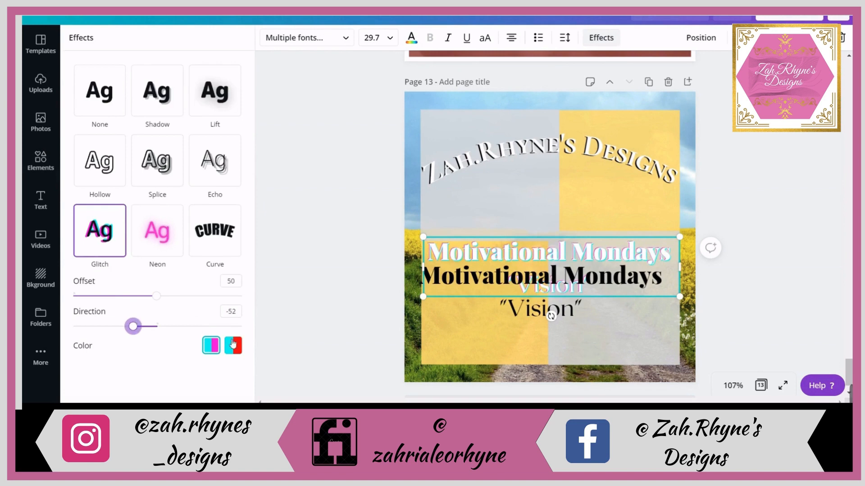
click(209, 347)
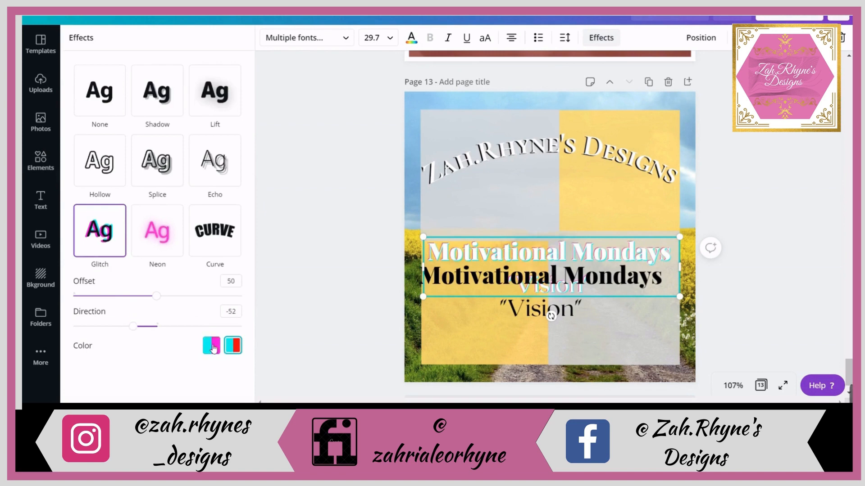
drag(156, 297, 208, 306)
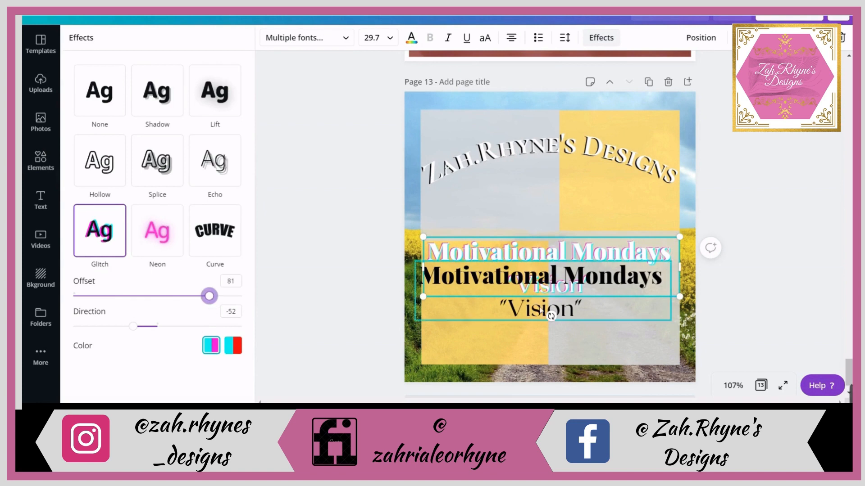
- Set the font size of the lower, black heading copy to 29
click(543, 310)
drag(420, 327, 419, 327)
click(456, 250)
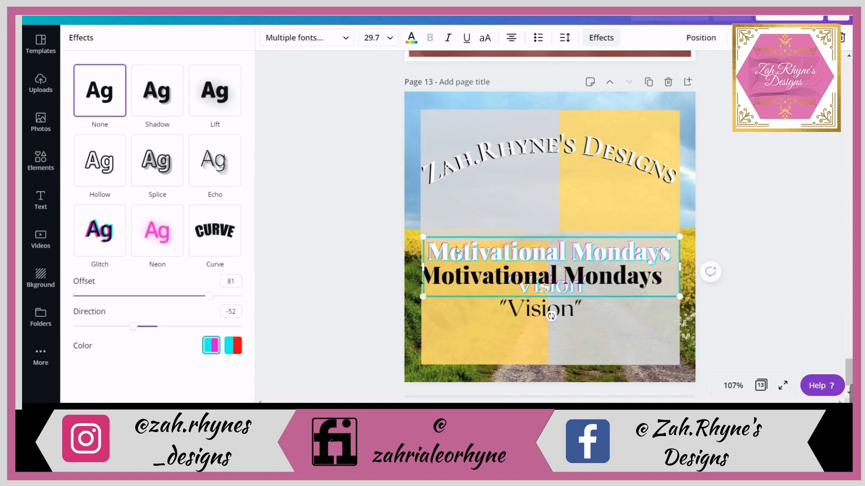
click(450, 276)
click(371, 37)
double_click(373, 38)
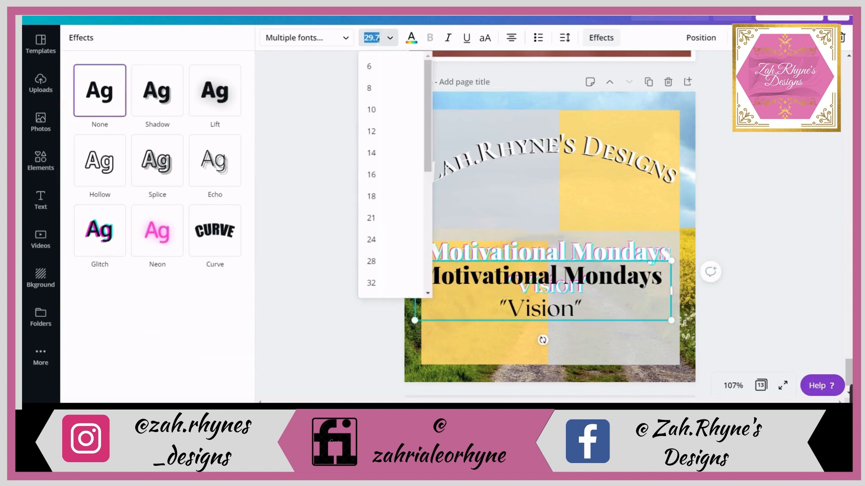
click(378, 38)
key(Return)
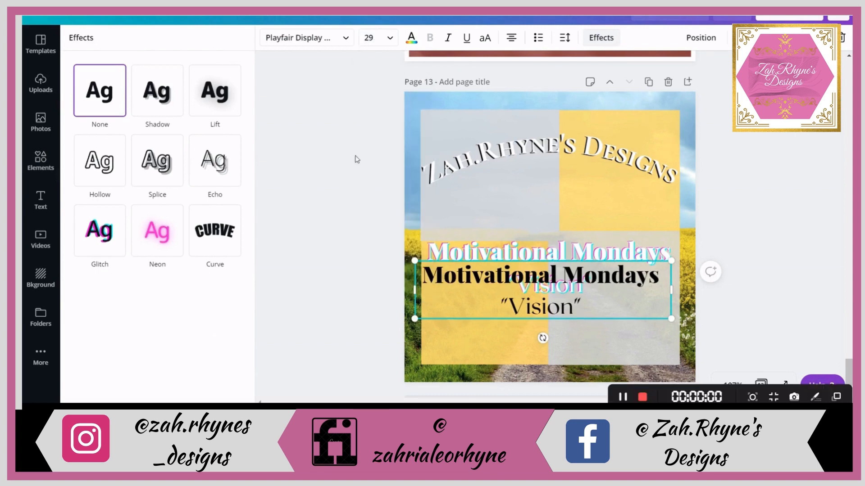
- Color the lower heading copy's text with the yellow of the geometric overlay
click(410, 38)
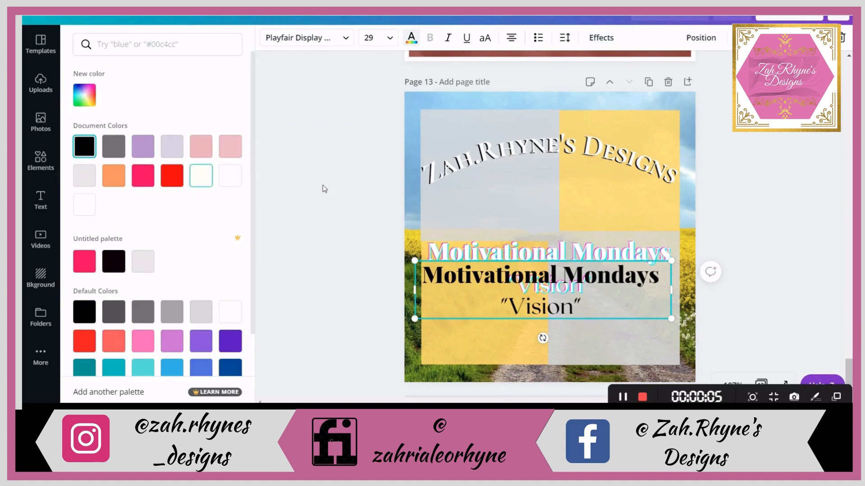
click(622, 113)
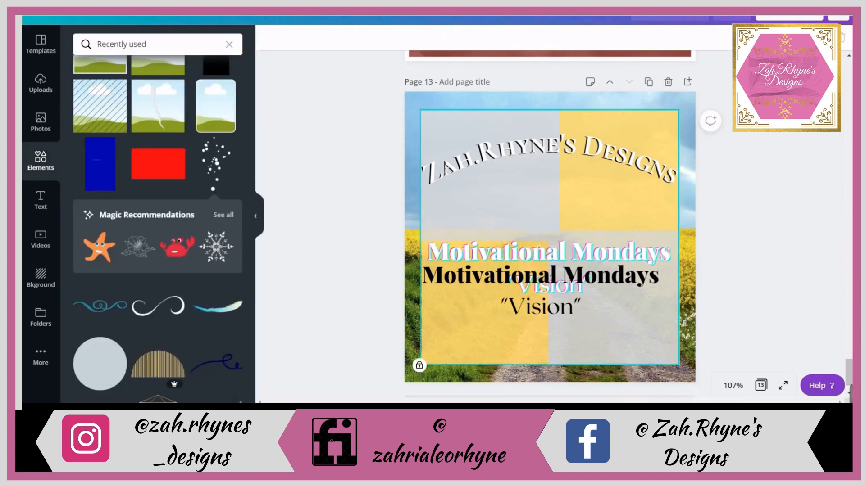
click(821, 37)
click(398, 118)
click(474, 275)
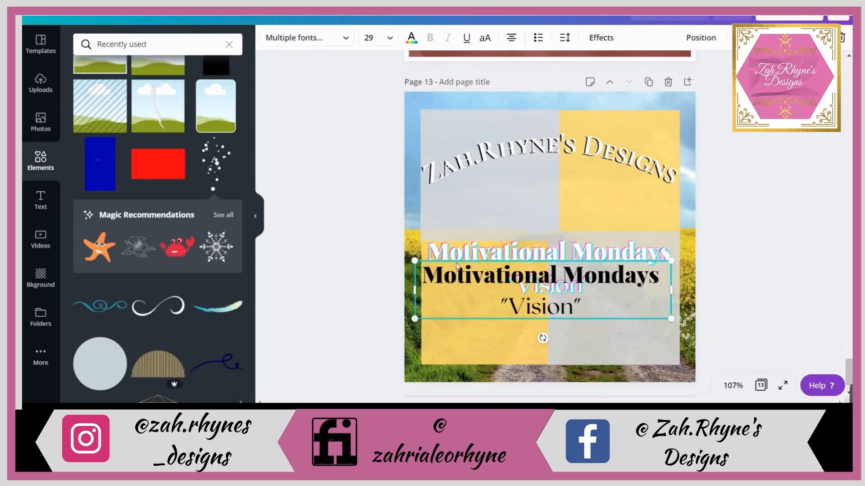
click(412, 37)
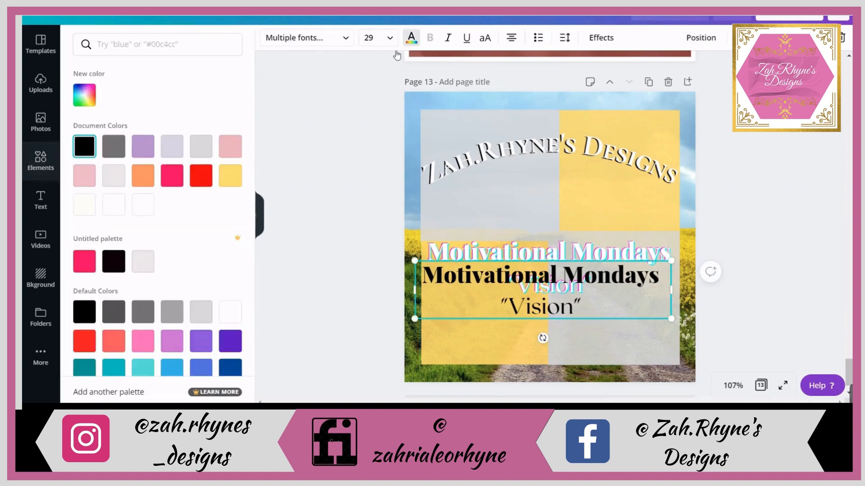
click(244, 182)
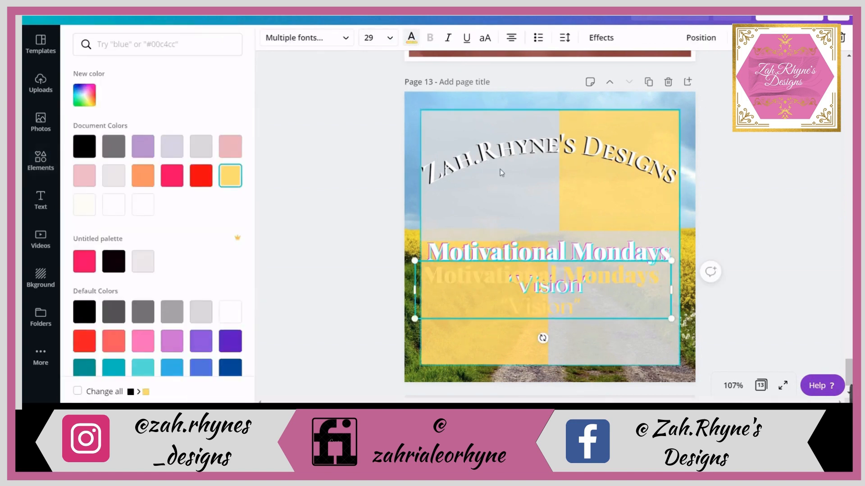
click(422, 253)
click(401, 238)
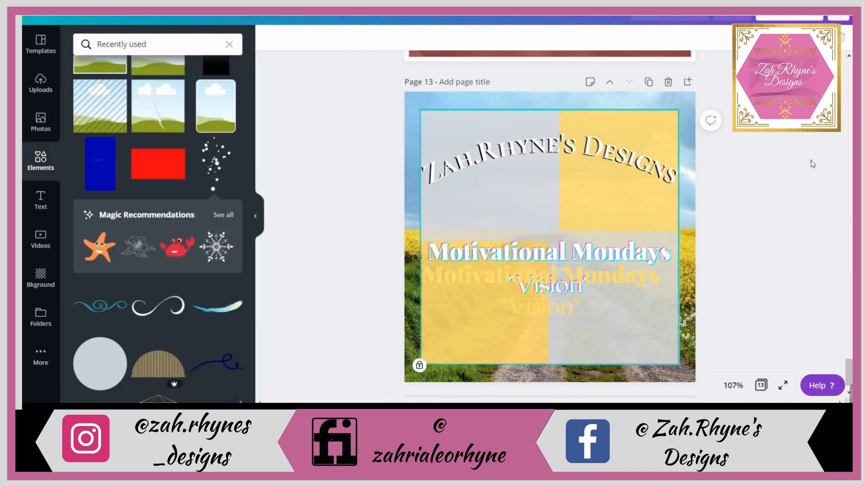
- Move the yellow heading copy directly over the glitch copy and enlarge its text to size 29.9 so both align
click(587, 274)
drag(586, 274, 587, 265)
drag(680, 300, 683, 302)
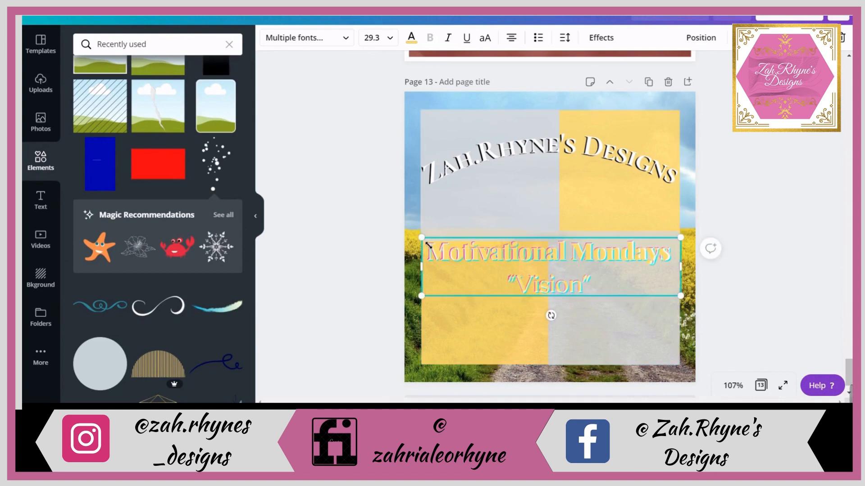
drag(428, 244, 427, 243)
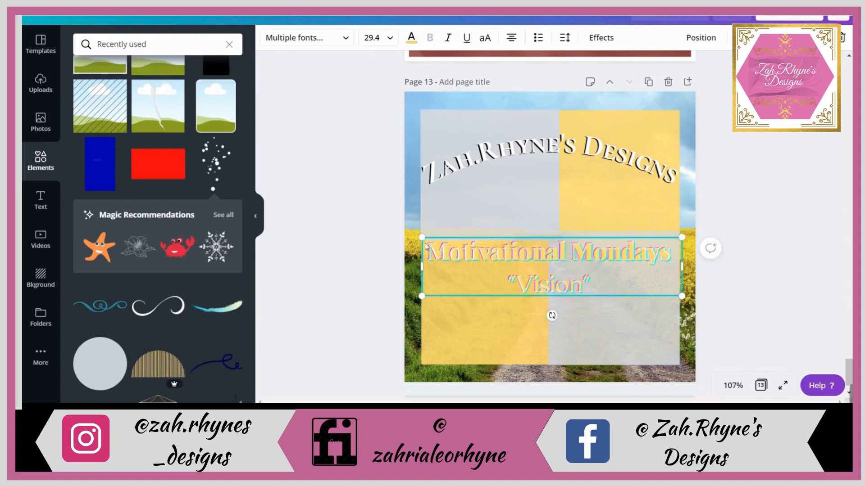
drag(428, 244, 426, 244)
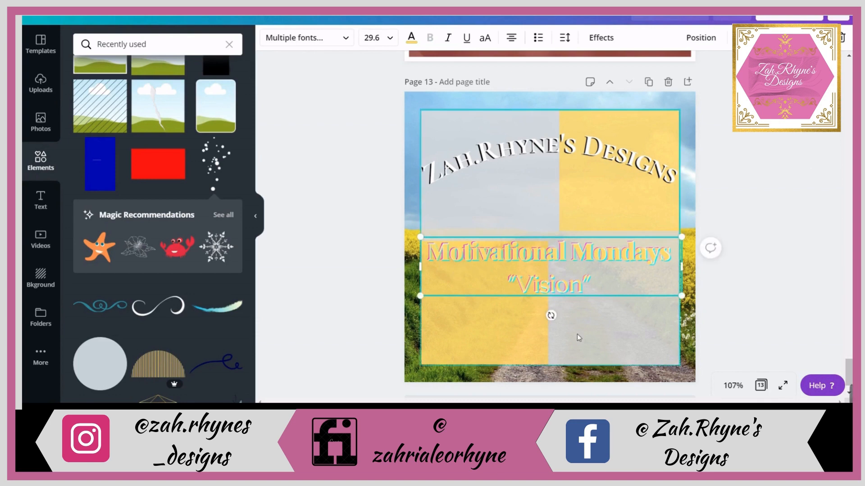
click(773, 278)
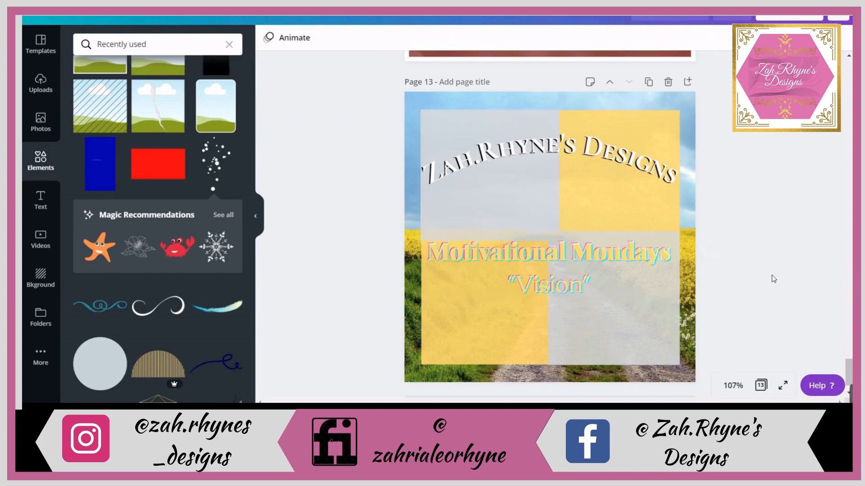
click(574, 247)
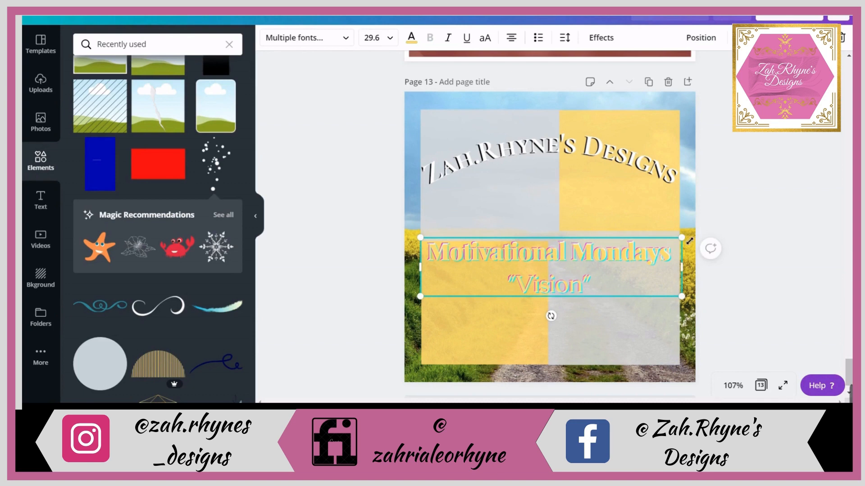
drag(691, 239, 692, 238)
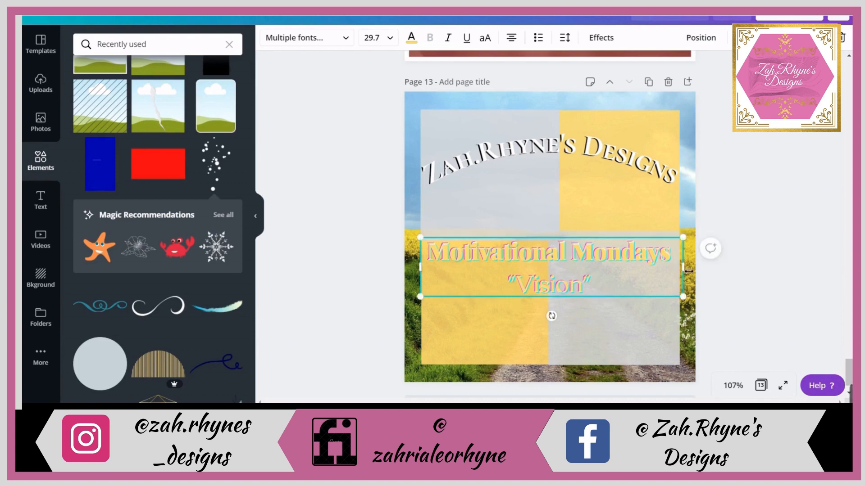
drag(689, 271, 687, 244)
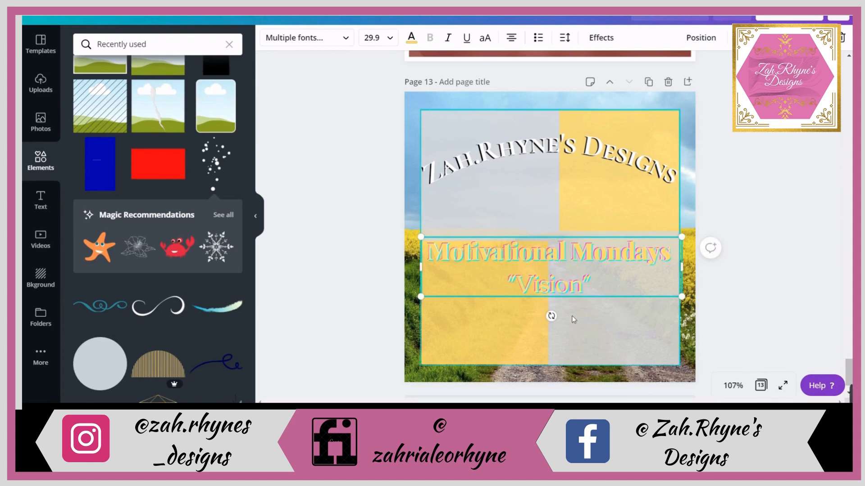
- Group the two overlapping heading copies and move the group slightly down on the overlay
drag(362, 252, 486, 272)
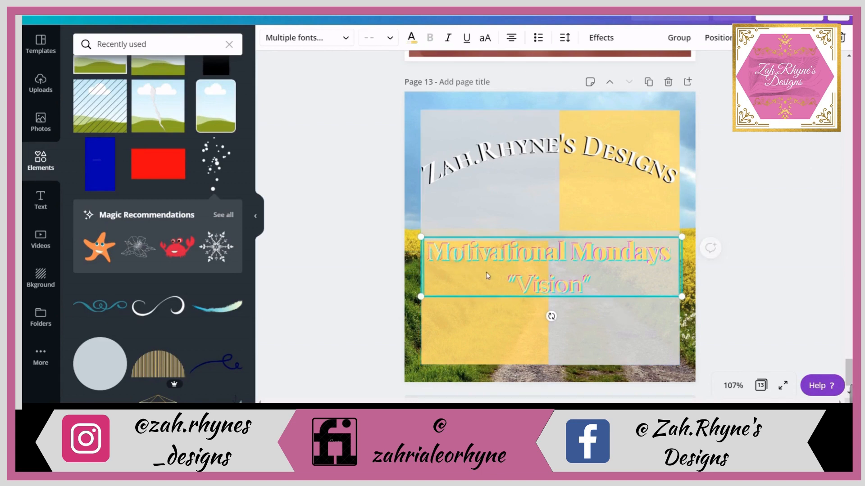
click(722, 295)
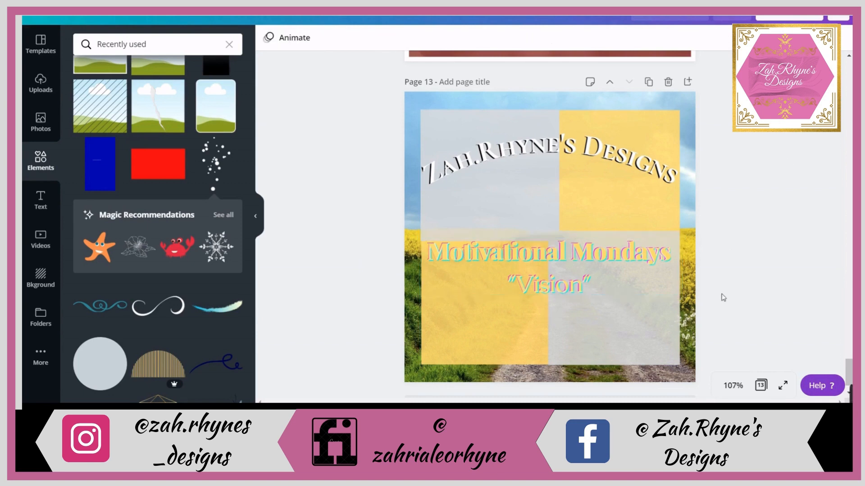
click(585, 275)
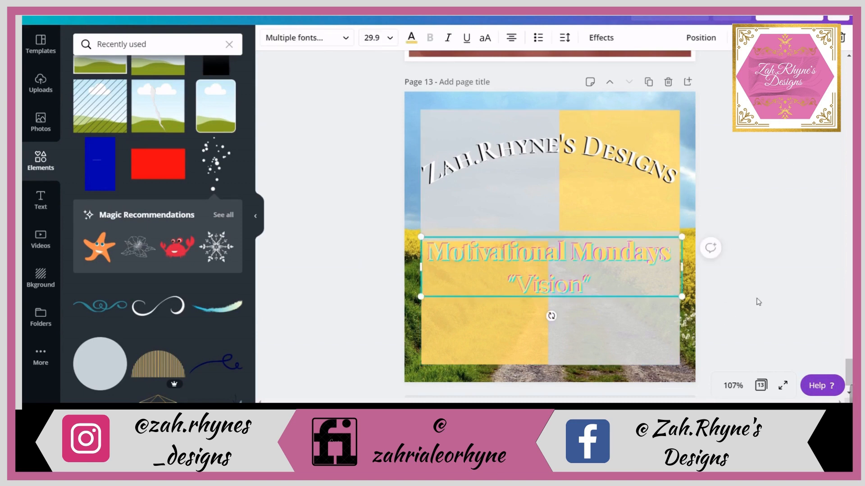
drag(675, 280, 659, 277)
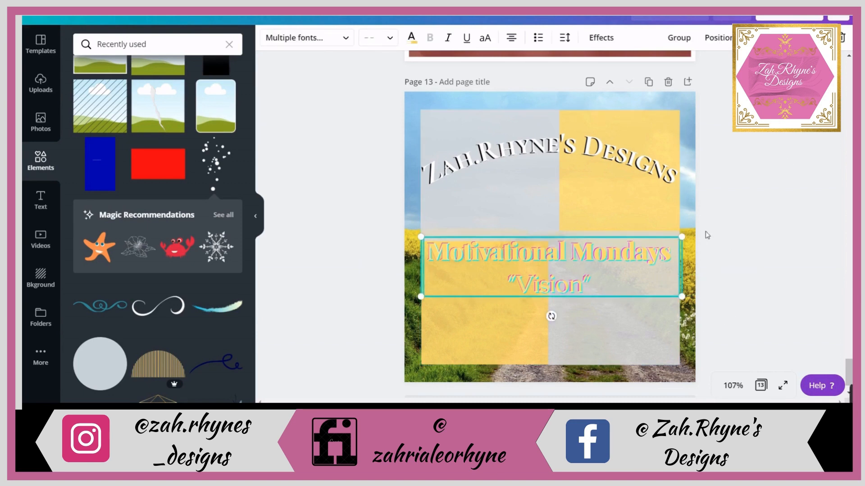
click(678, 37)
click(797, 190)
drag(583, 260, 585, 269)
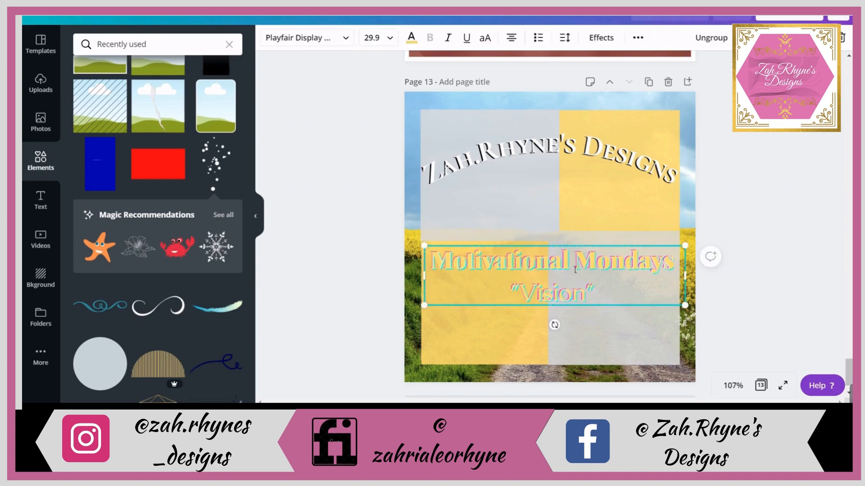
- Try the olive shade #706537, pink, orange and yellow as text colors on the grouped heading
click(411, 38)
click(88, 97)
drag(216, 142, 223, 165)
drag(222, 155, 155, 154)
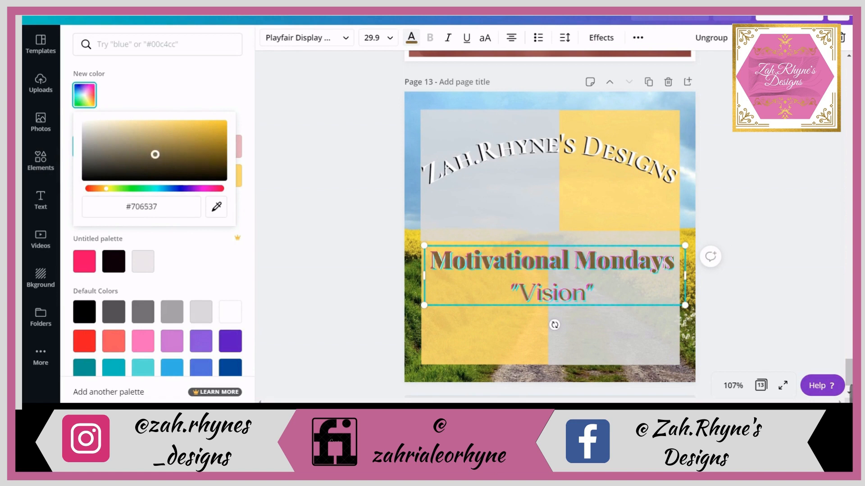
click(86, 260)
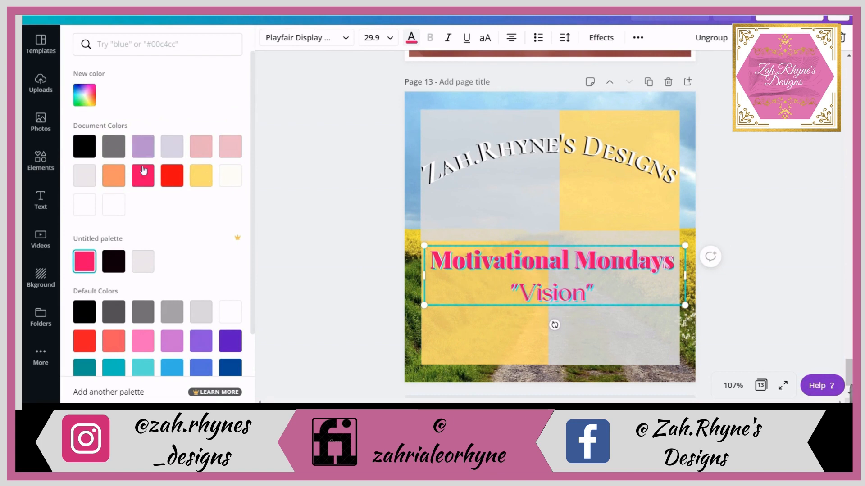
click(119, 178)
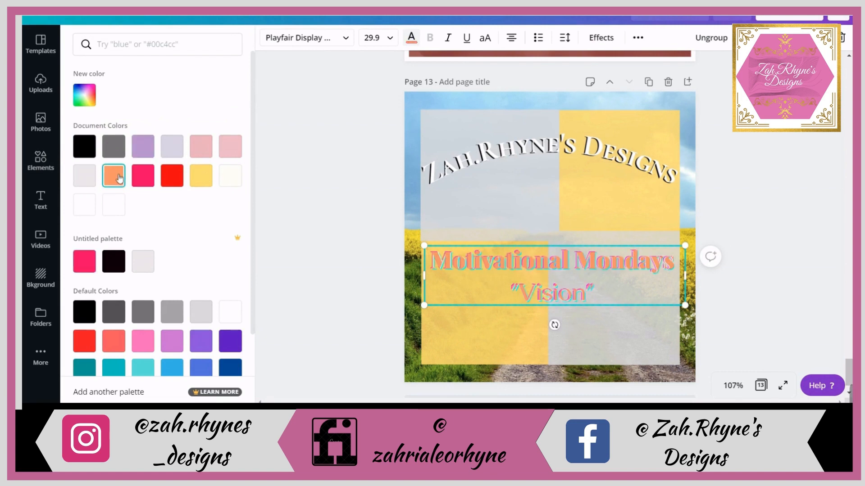
click(206, 176)
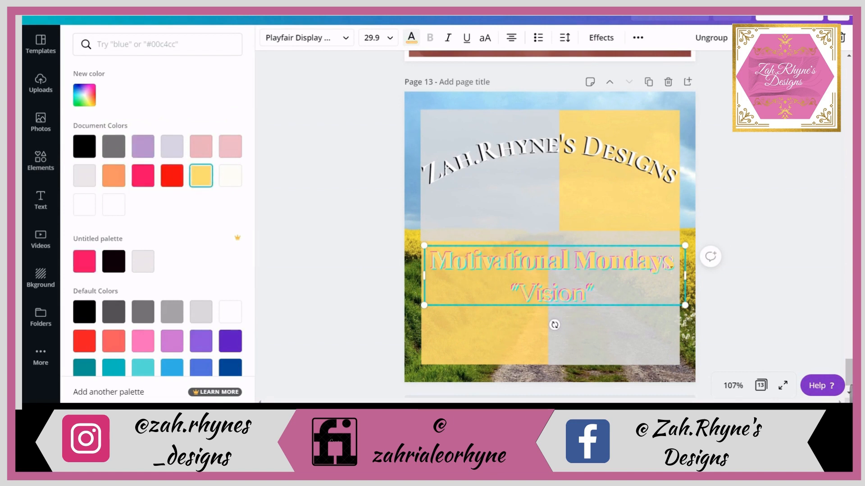
- Narrow the grouped heading box to the overlay's edge and color its text black
drag(691, 280, 680, 281)
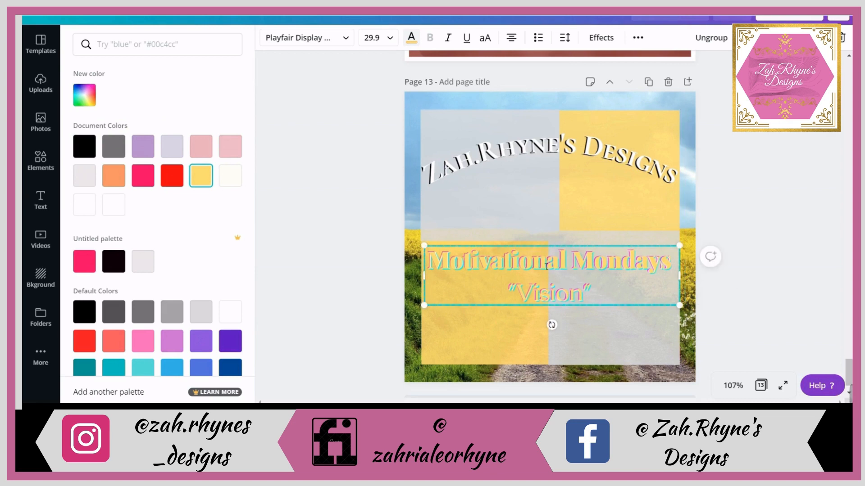
click(93, 316)
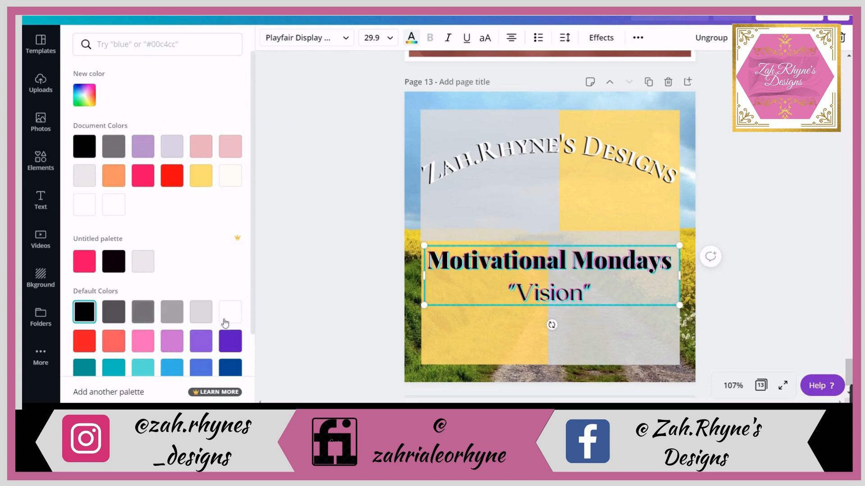
click(388, 243)
- Color only the "Vision" line of the grouped heading white
click(574, 297)
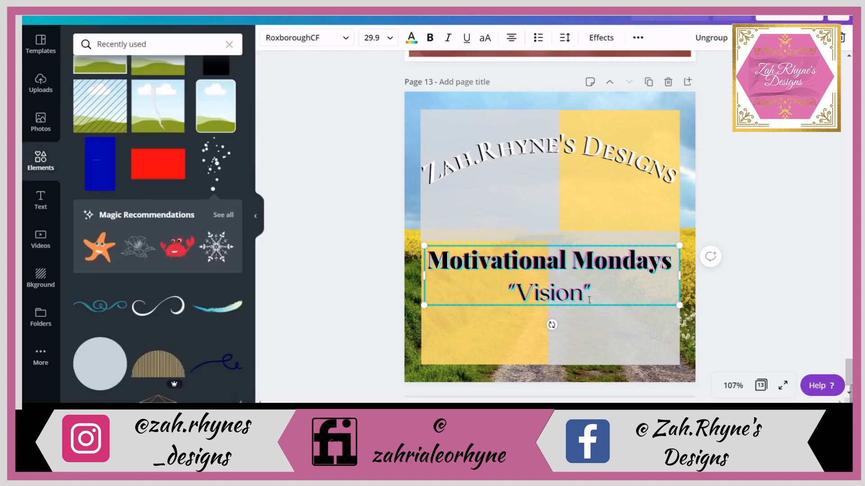
drag(577, 301, 512, 309)
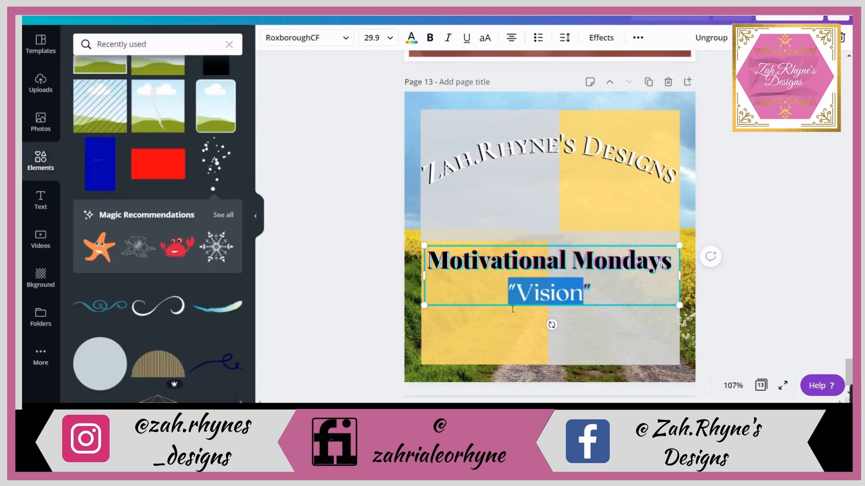
drag(603, 296, 507, 300)
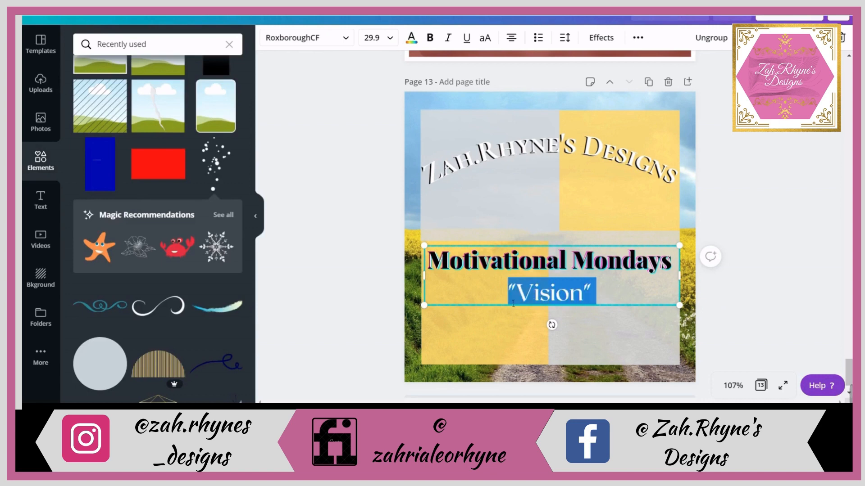
click(410, 39)
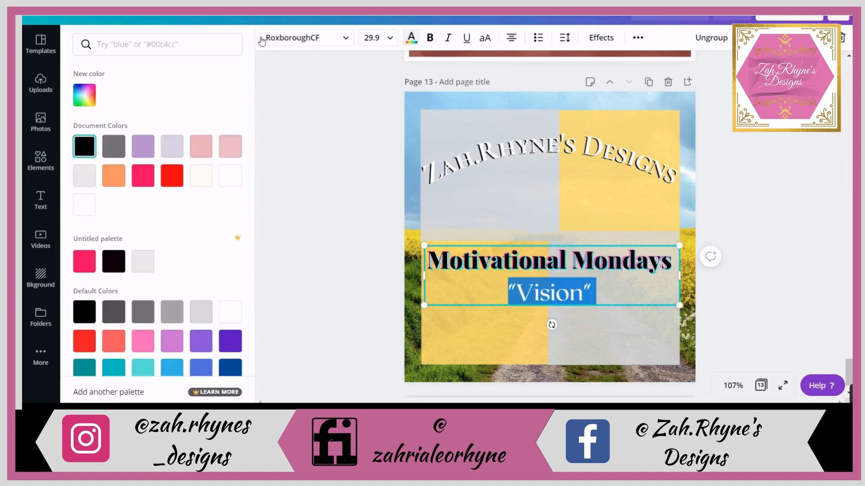
click(166, 182)
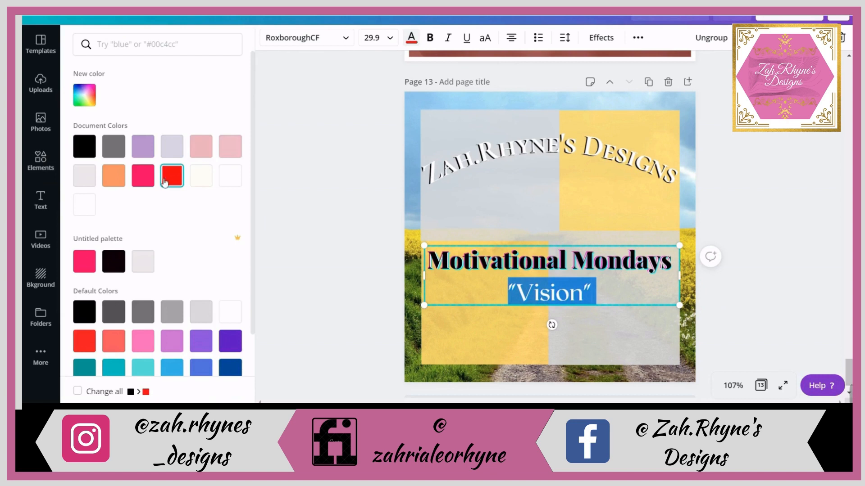
click(230, 176)
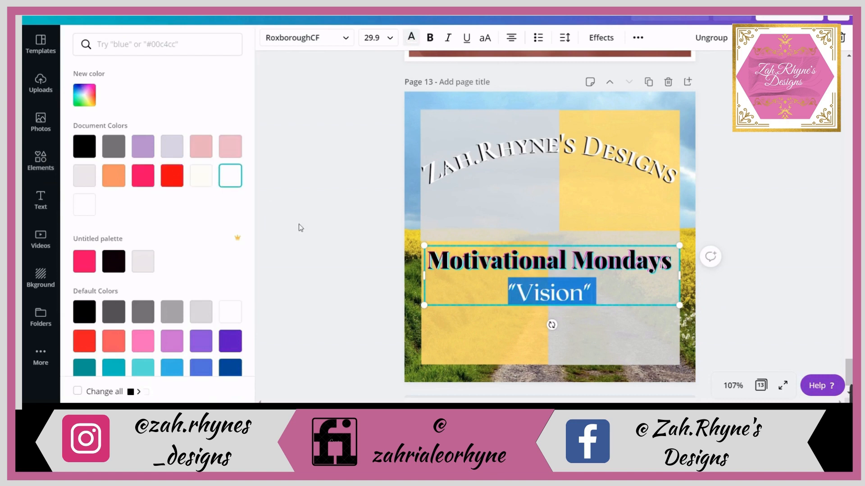
click(312, 230)
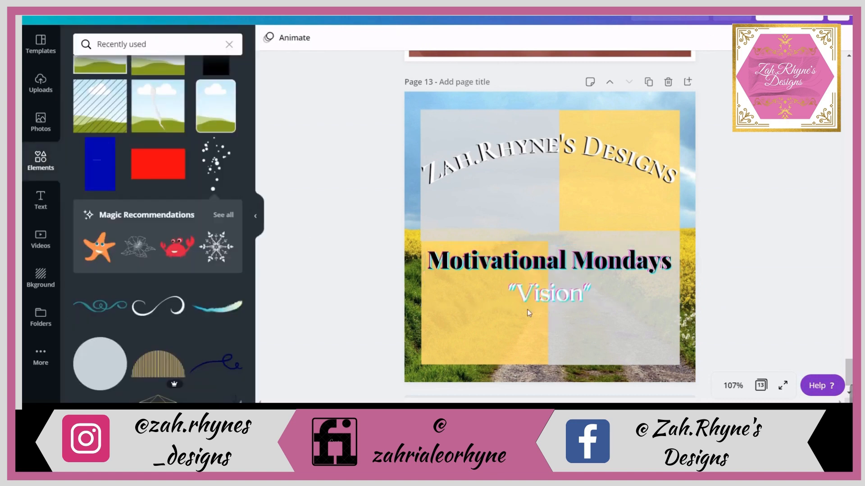
- Try purple on the "Vision" line of the grouped heading and color it light gray
drag(585, 292, 503, 292)
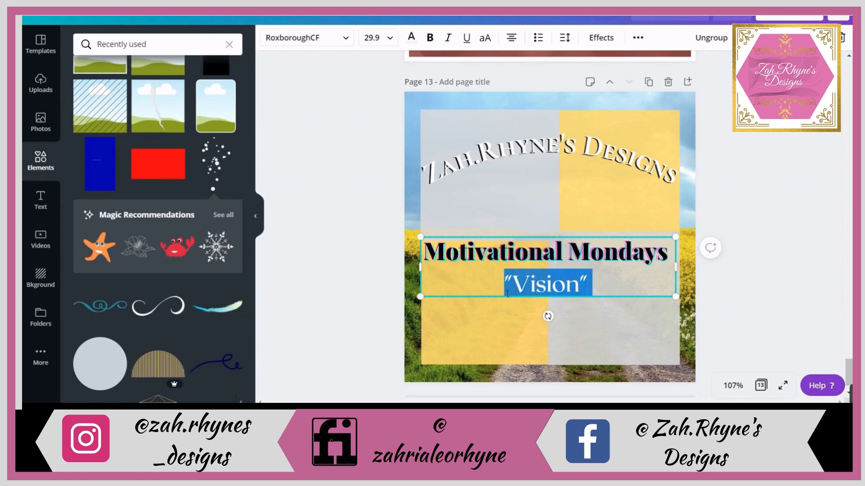
click(411, 37)
click(142, 152)
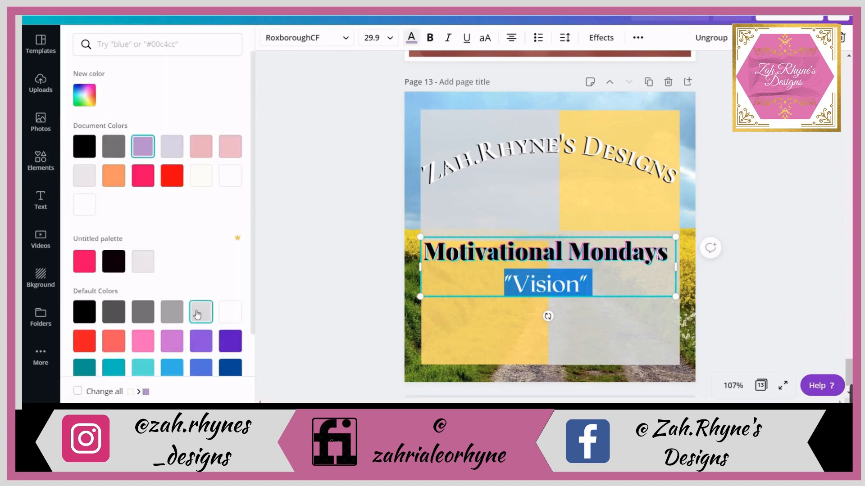
scroll(196, 309, down, 1)
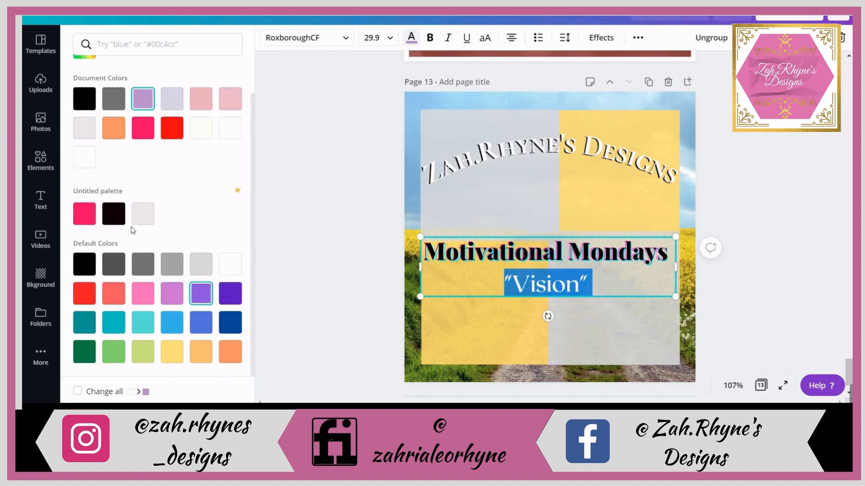
click(199, 270)
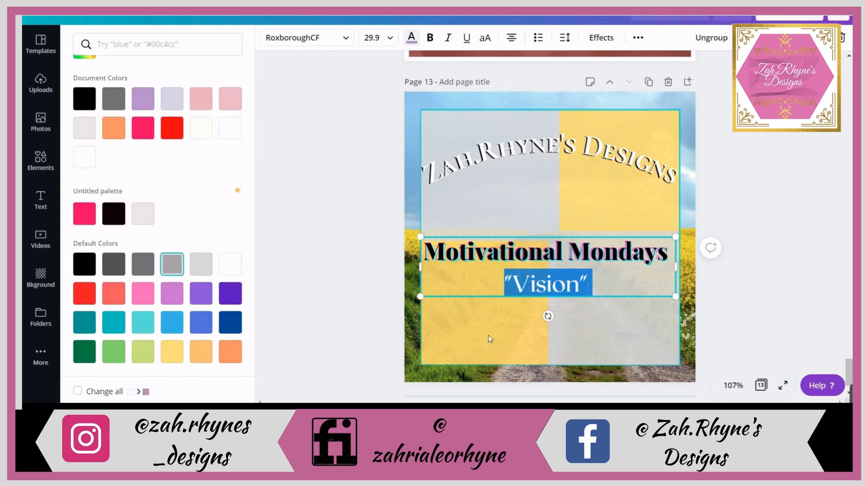
- Move the grouped heading slightly up and over to align with the overlay's right edge
click(488, 336)
click(528, 266)
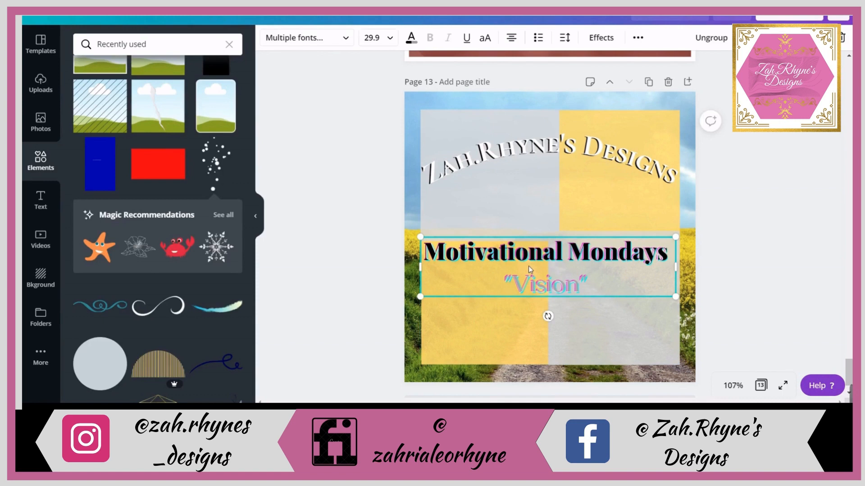
drag(530, 266, 533, 266)
click(732, 239)
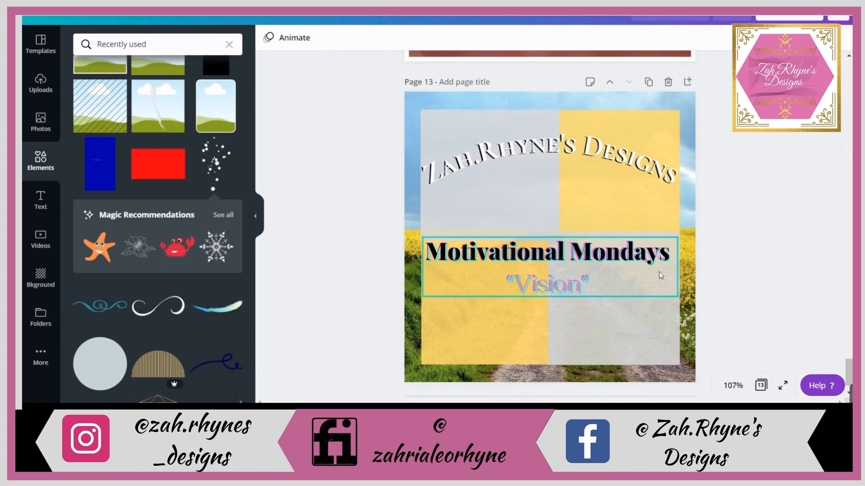
drag(626, 277, 633, 274)
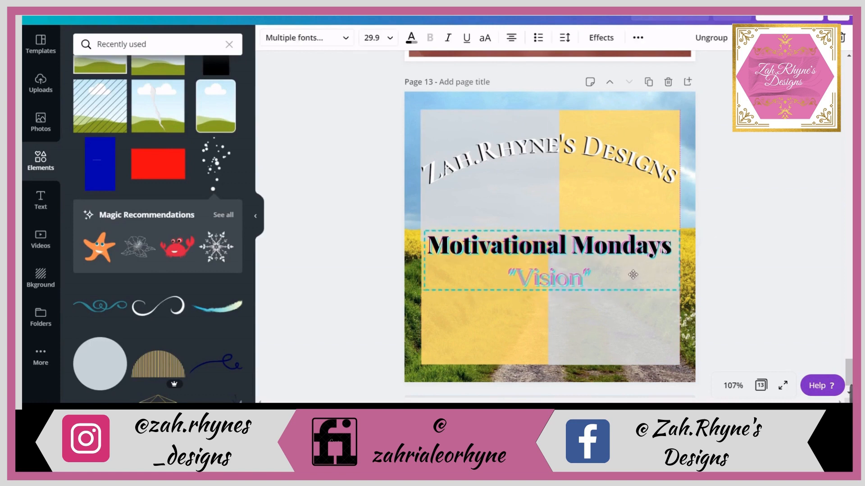
click(802, 297)
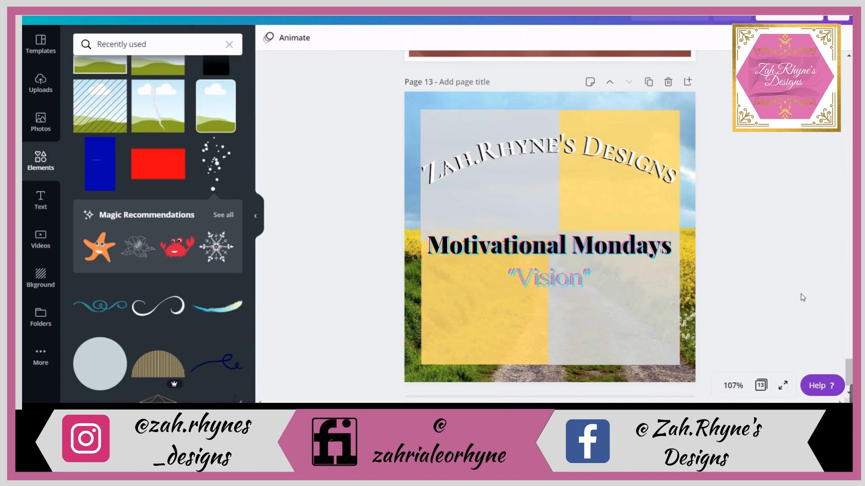
click(563, 320)
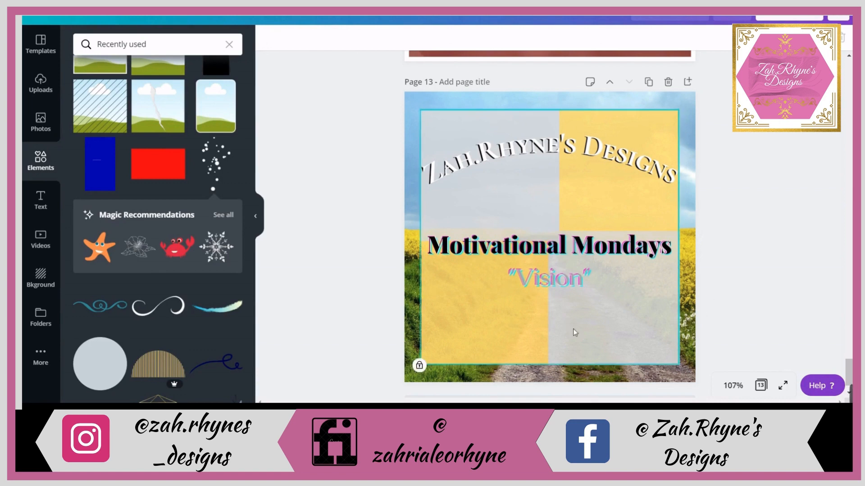
click(608, 320)
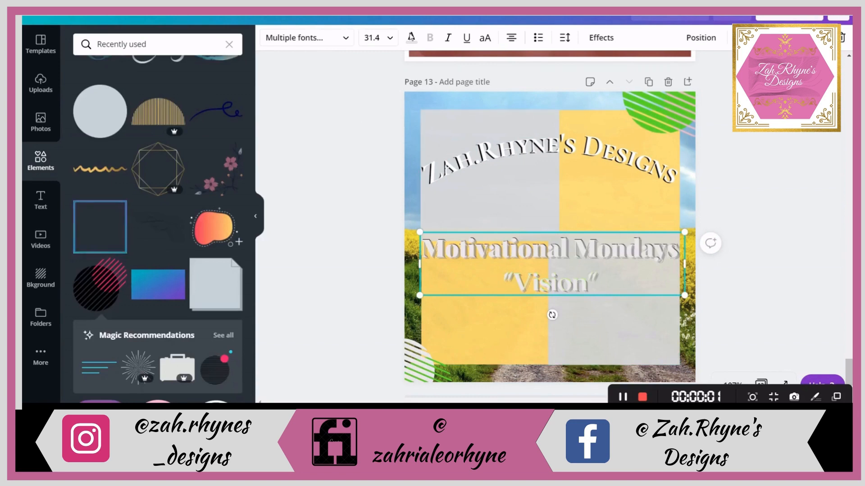
- Color the front heading copy white, shift it up, and send it backward behind the black copy
click(411, 41)
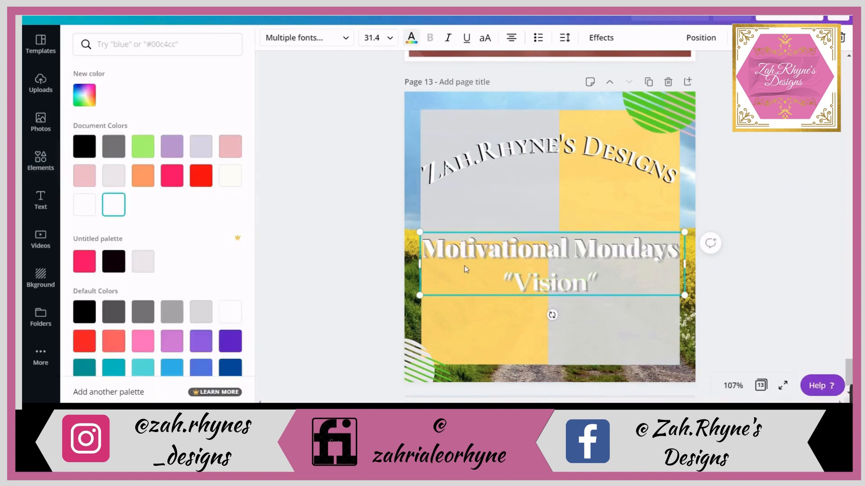
drag(465, 267, 473, 252)
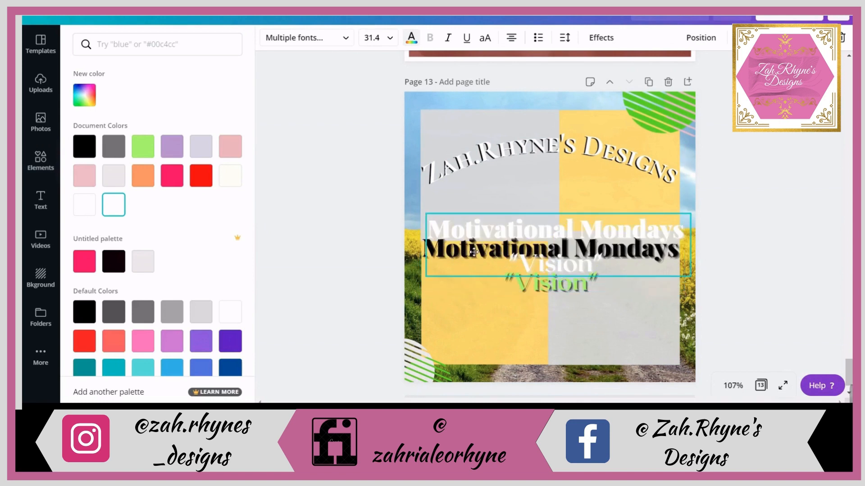
right_click(449, 263)
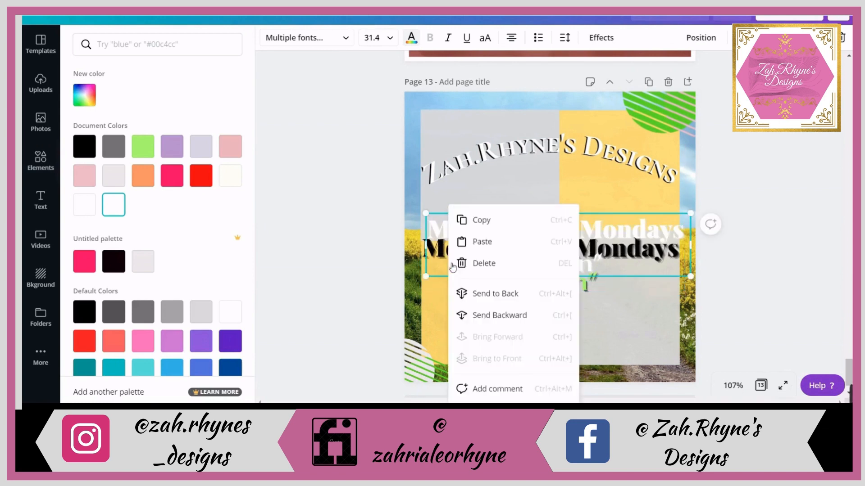
click(484, 317)
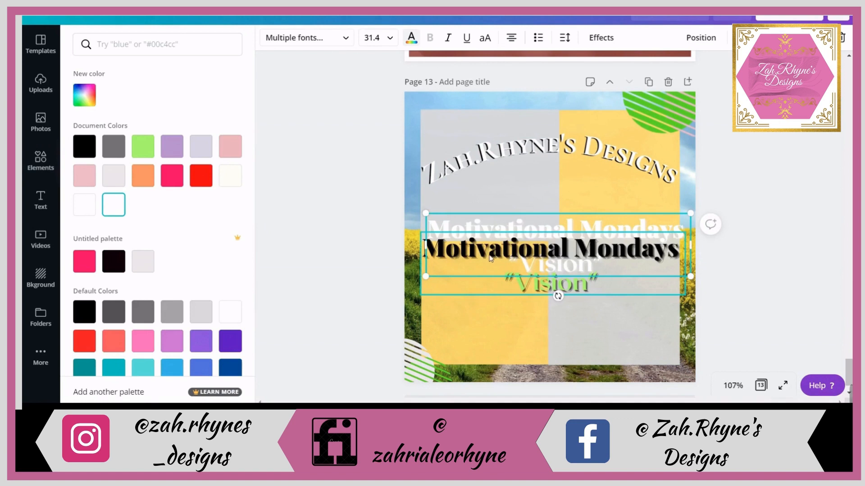
- Move the black heading copy to the overlay's lower edge, lower the white copy slightly, and enlarge the white copy to size 31.7
drag(512, 268, 506, 348)
drag(528, 260, 524, 269)
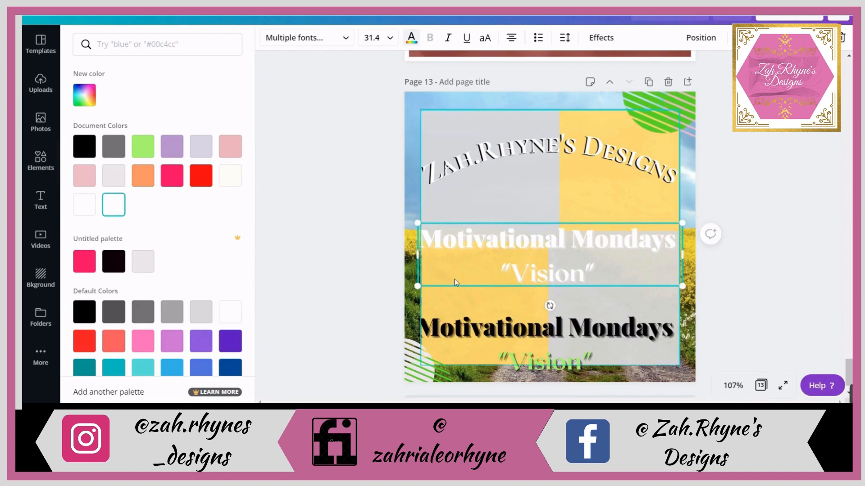
drag(415, 287, 416, 299)
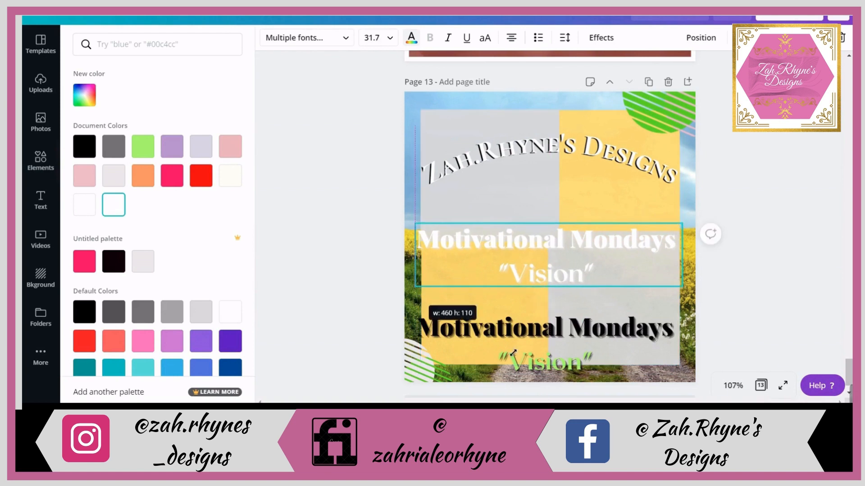
drag(512, 352, 514, 353)
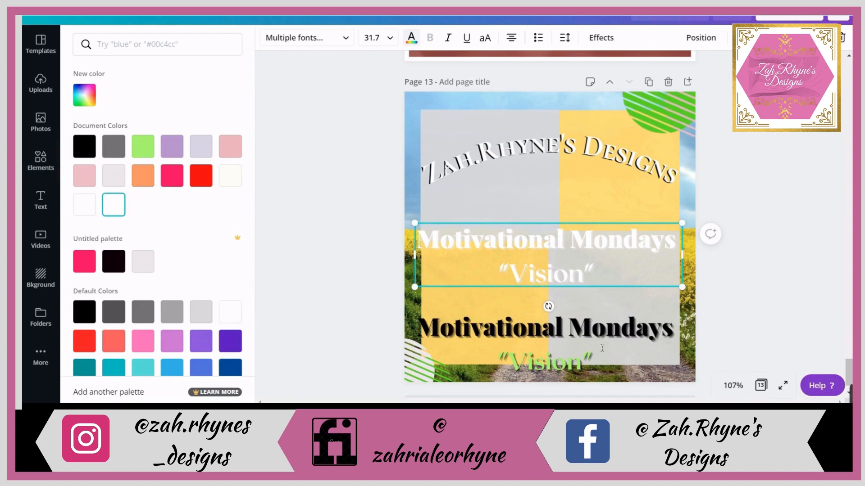
- Place the black and green heading copy back over the white copy
click(677, 332)
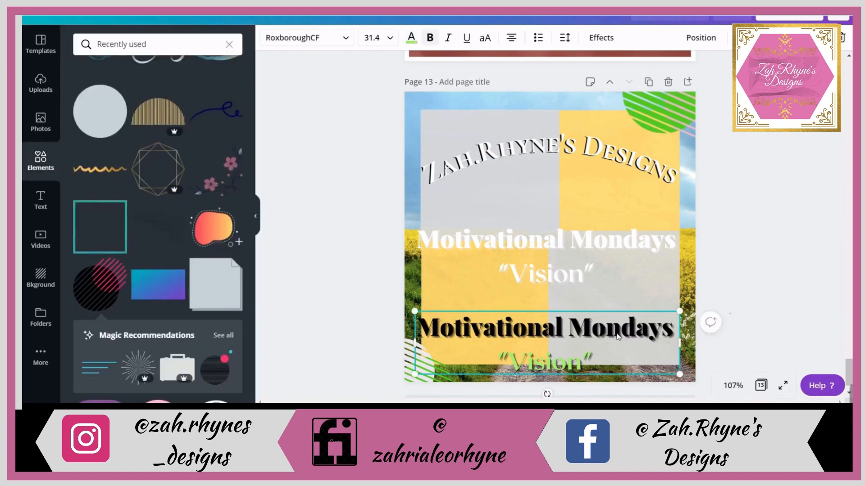
click(709, 337)
click(602, 337)
drag(601, 337, 604, 255)
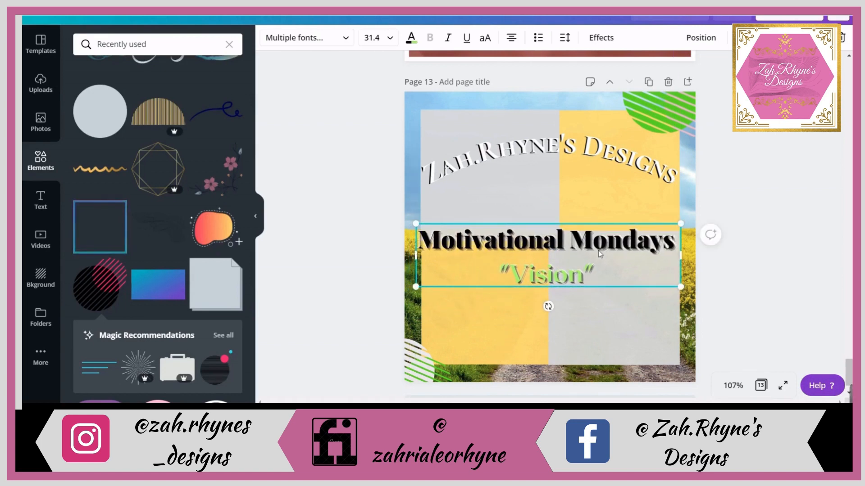
- Nudge the black heading copy sideways against the white one and resize it to 31.5
key(Right)
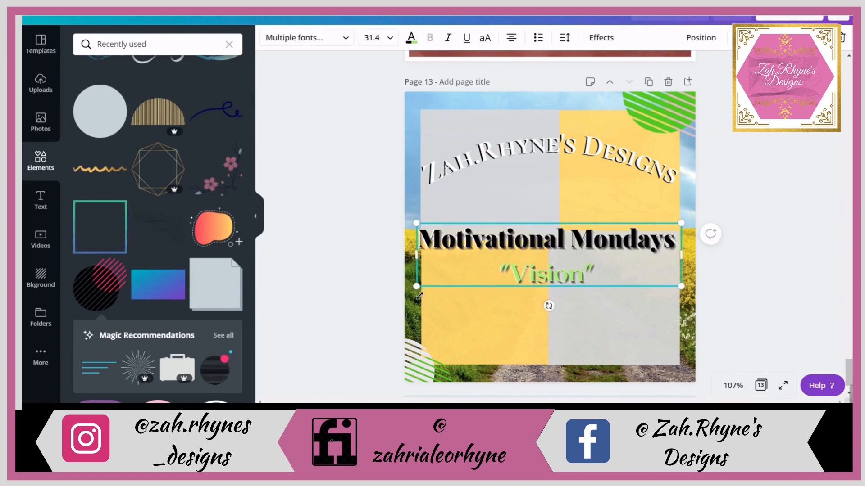
drag(417, 297, 415, 298)
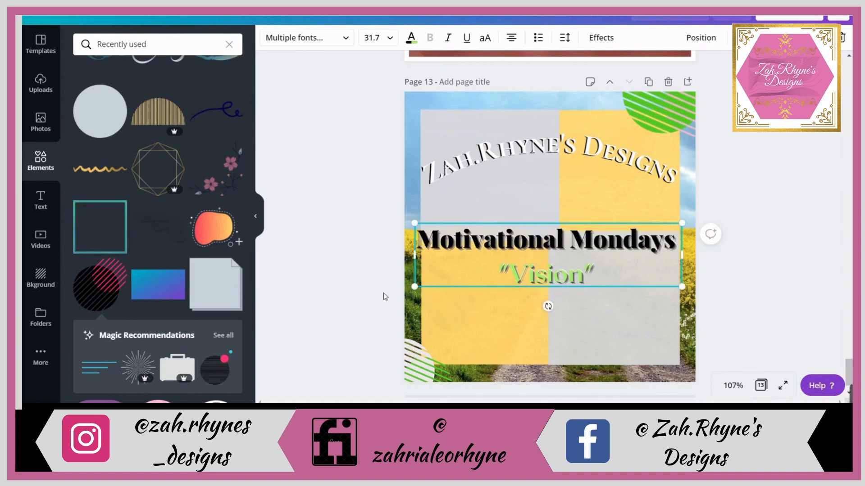
key(Left)
key(Left)
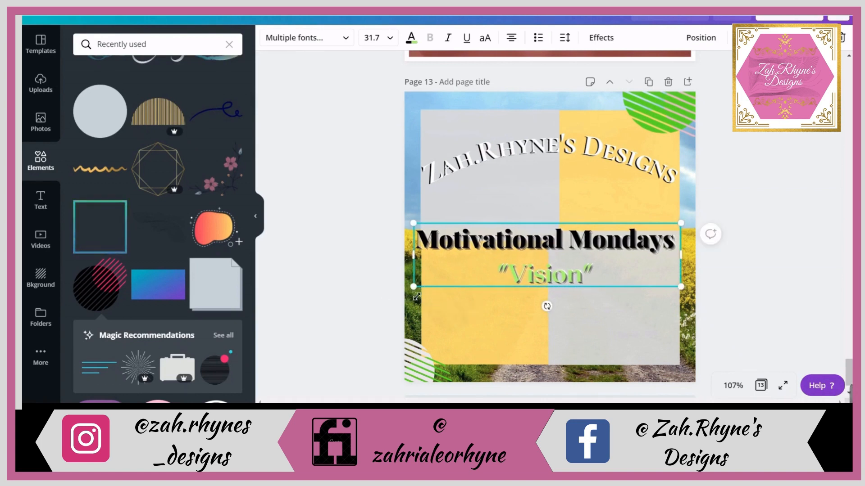
drag(417, 295, 420, 292)
- Color the back heading copy pink, try the black copy over it, and separate the two copies again
drag(468, 267, 475, 296)
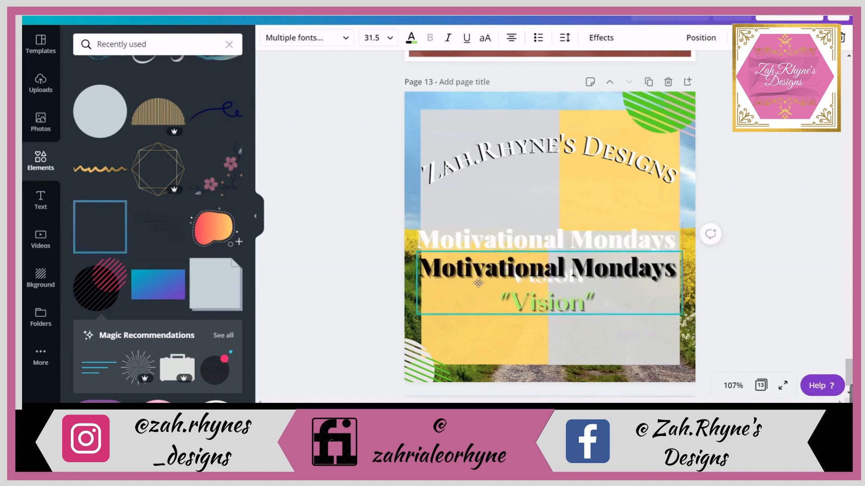
click(477, 244)
click(419, 40)
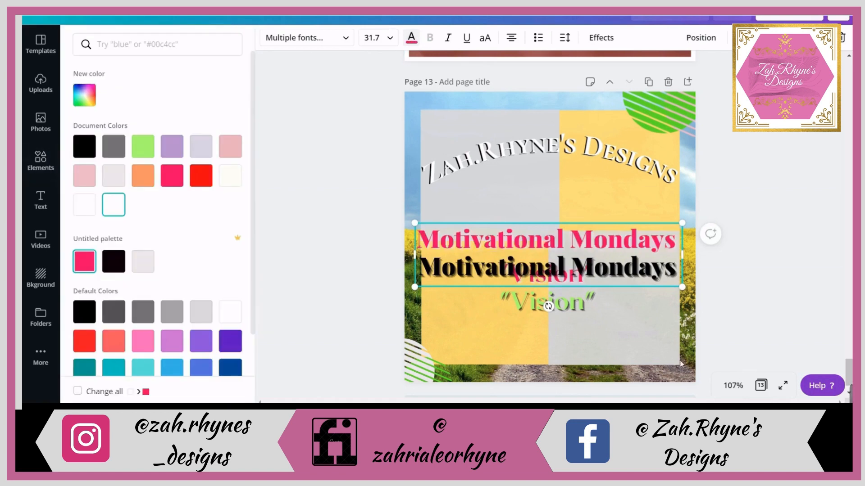
click(536, 270)
drag(536, 270, 537, 248)
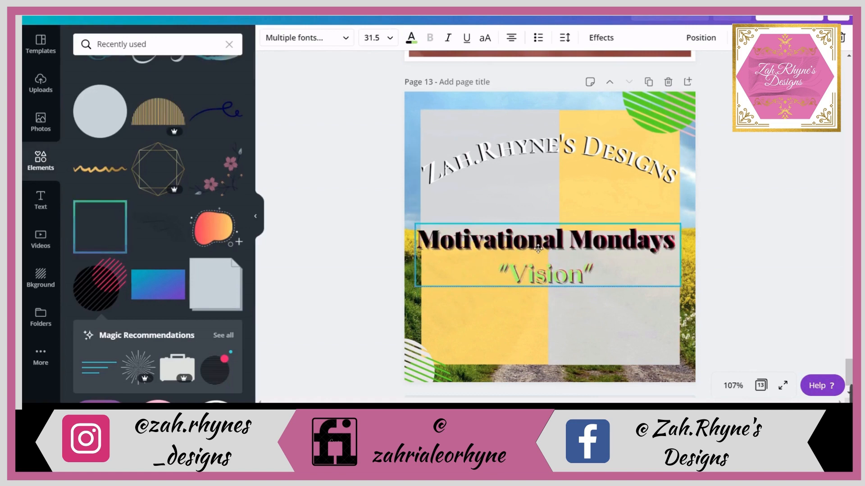
key(ctrl+z)
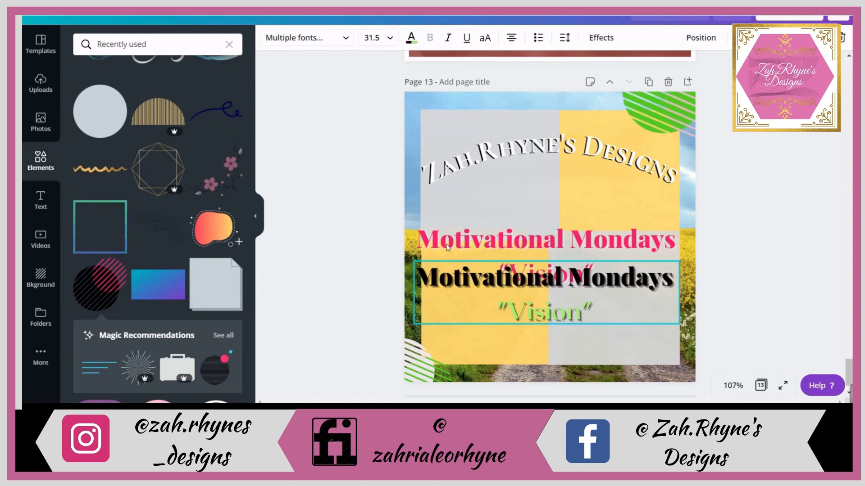
- Try orange as the text color of the black heading copy and undo it
click(411, 38)
click(143, 175)
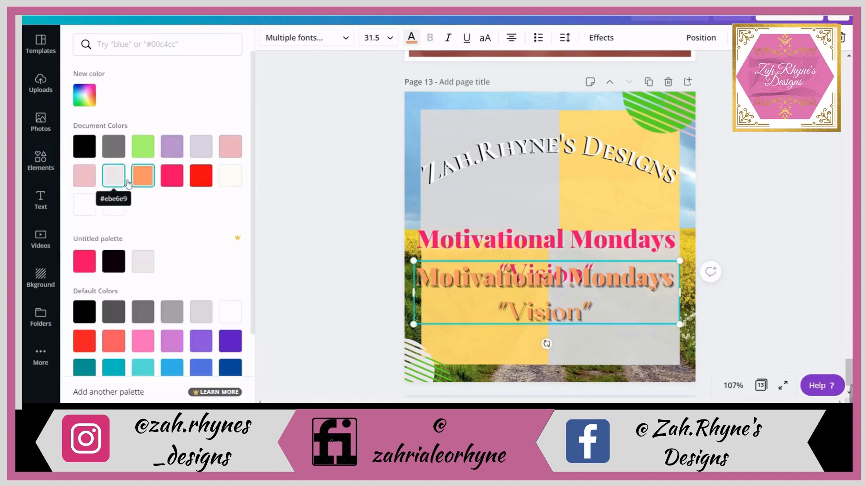
key(ctrl+z)
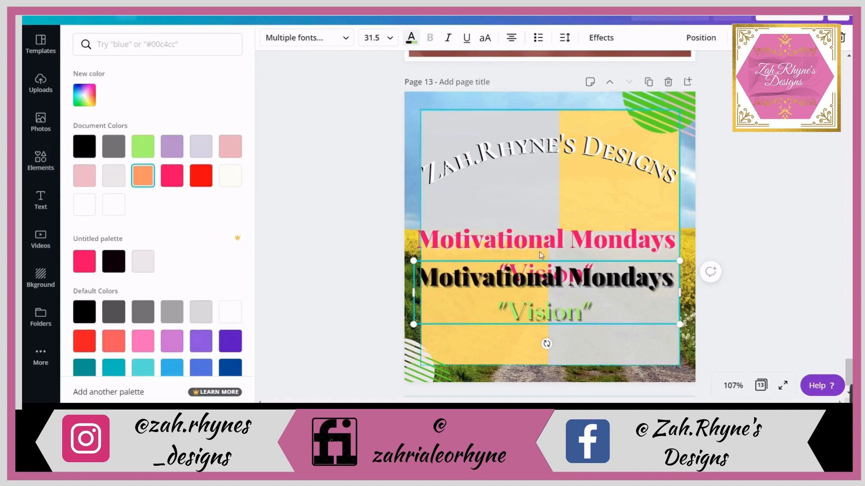
- Try gray and white on the back heading copy and color it the custom brown #84643F
click(533, 246)
click(119, 146)
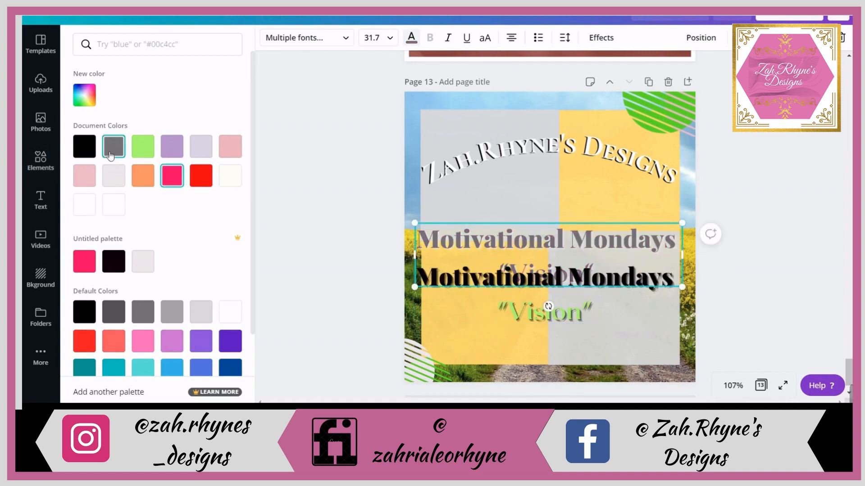
click(111, 208)
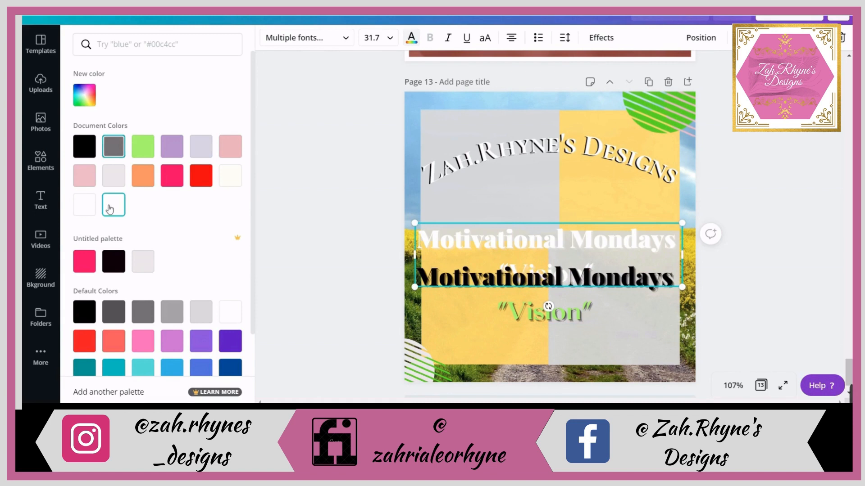
click(90, 97)
drag(113, 189, 104, 195)
drag(191, 158, 154, 149)
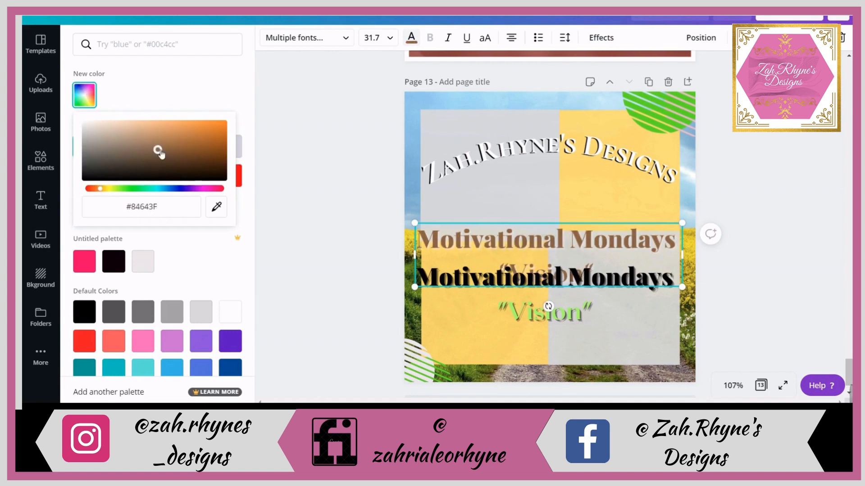
click(319, 246)
- Color only the "Motivational Mondays" line of the front heading copy white, and select the brown copy
click(435, 285)
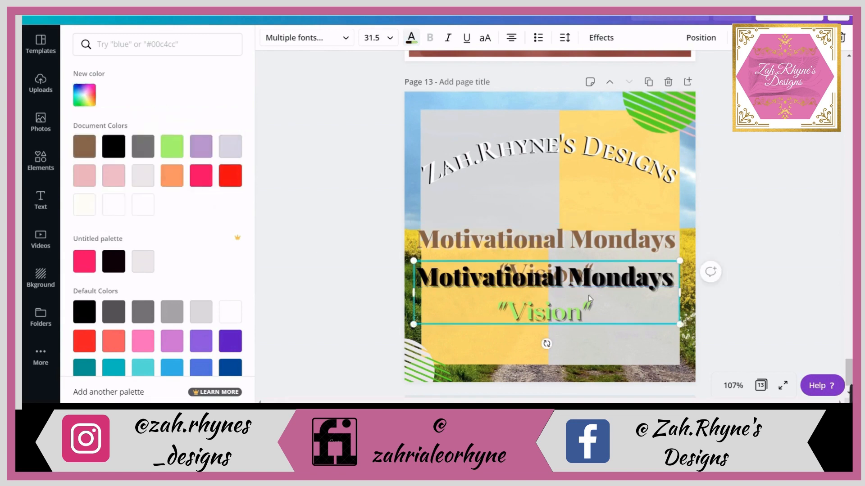
drag(673, 286, 395, 293)
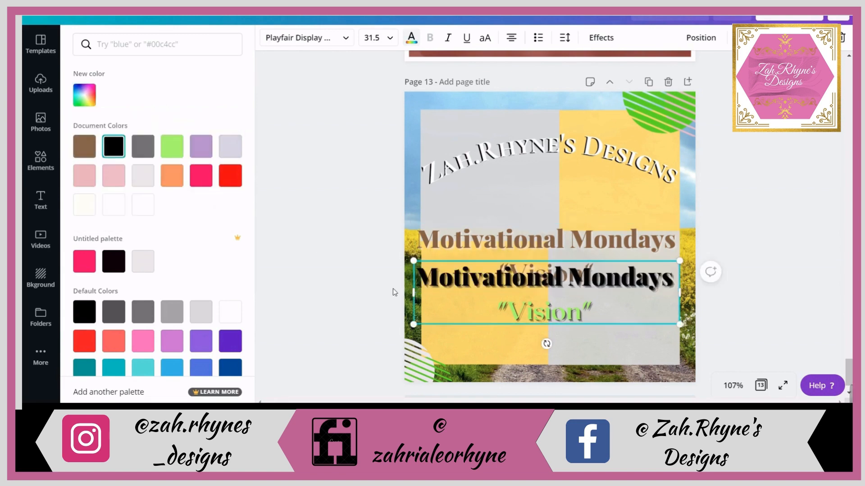
drag(677, 284, 411, 287)
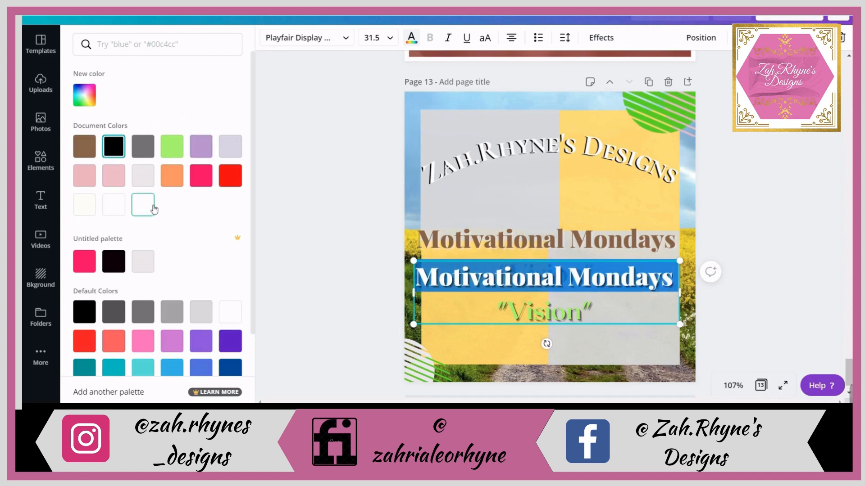
click(463, 256)
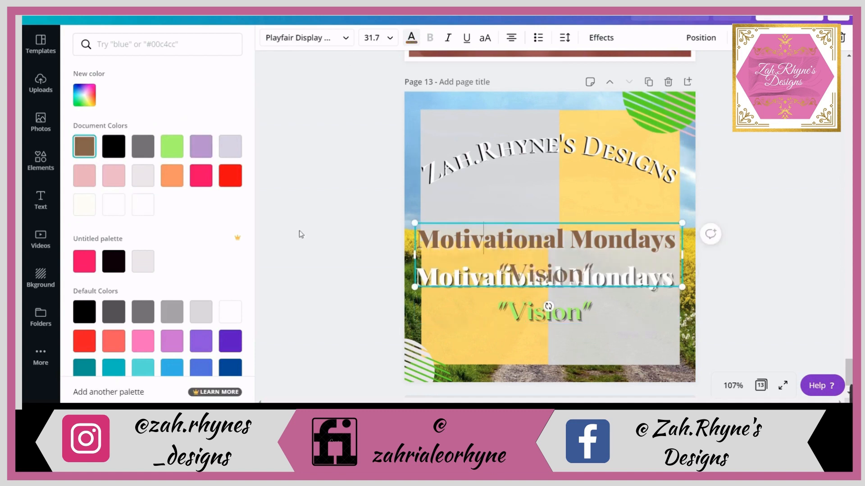
- Color the brown back heading copy black and place the white-and-green copy over it, slightly offset as a shadow
click(113, 262)
click(574, 315)
drag(573, 315, 576, 289)
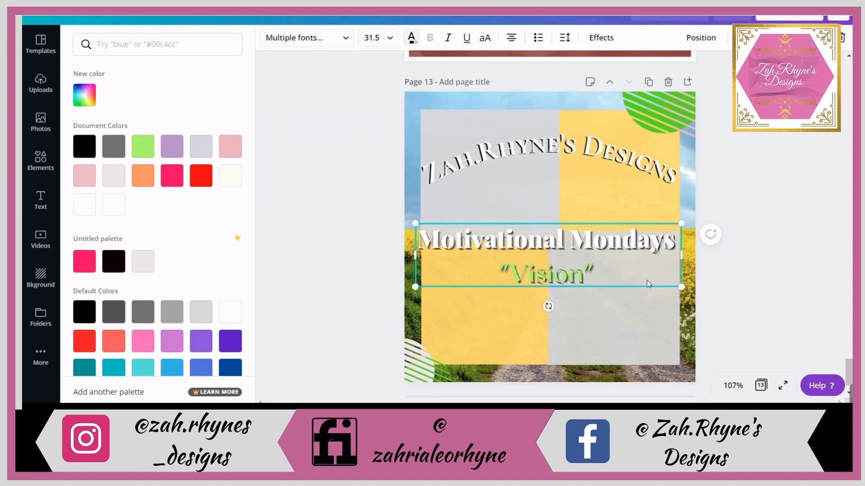
- Group the two overlapping heading copies and scale the group down slightly to a text size of 30.2
shift+click(562, 181)
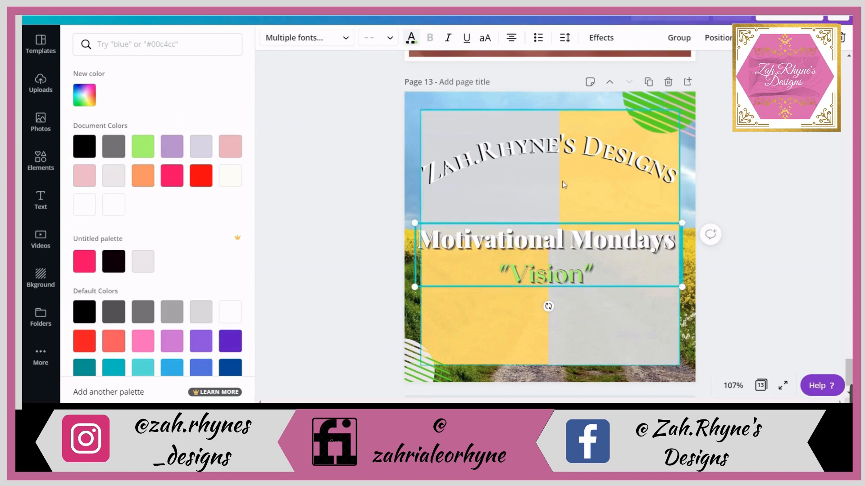
click(678, 37)
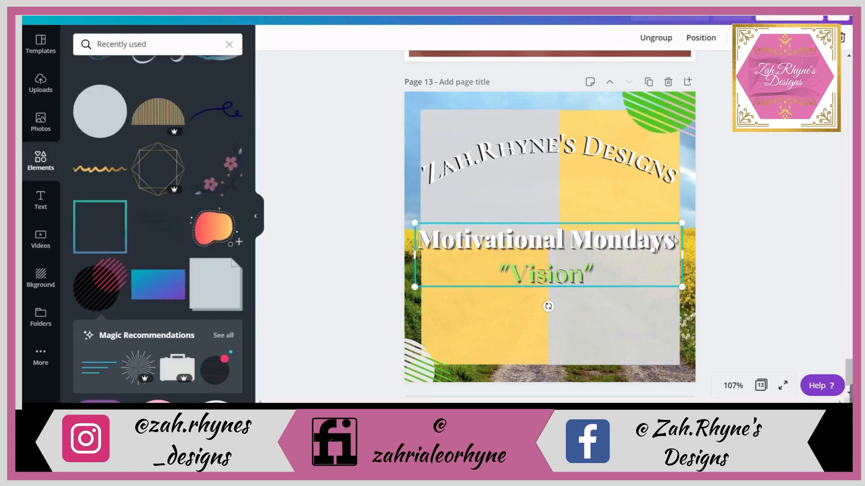
drag(609, 268, 607, 272)
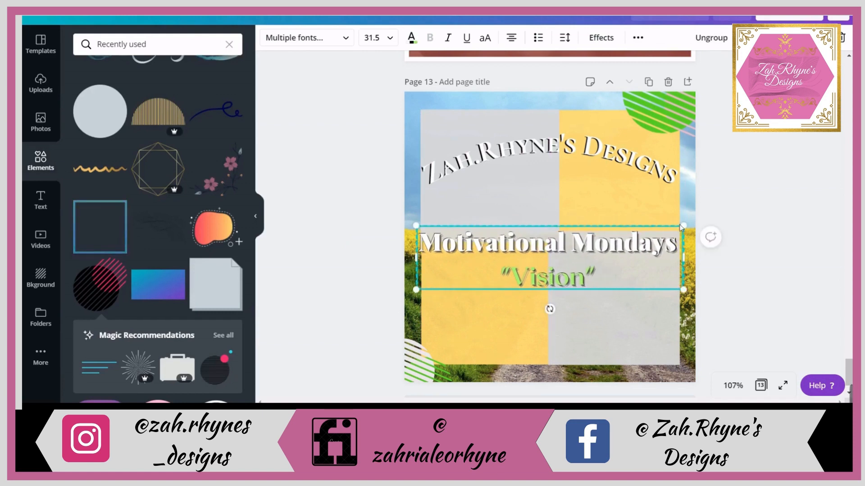
drag(687, 229, 677, 228)
- Move the curved brand text slightly down on the page and position the grouped heading just below it
drag(578, 261, 578, 275)
mouse_move(549, 154)
mouse_down()
mouse_move(553, 181)
mouse_move(553, 168)
mouse_up()
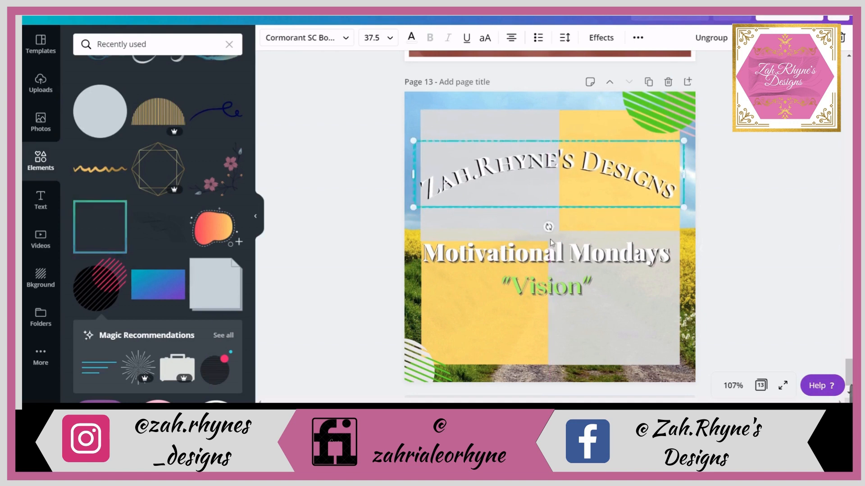
drag(554, 262, 556, 248)
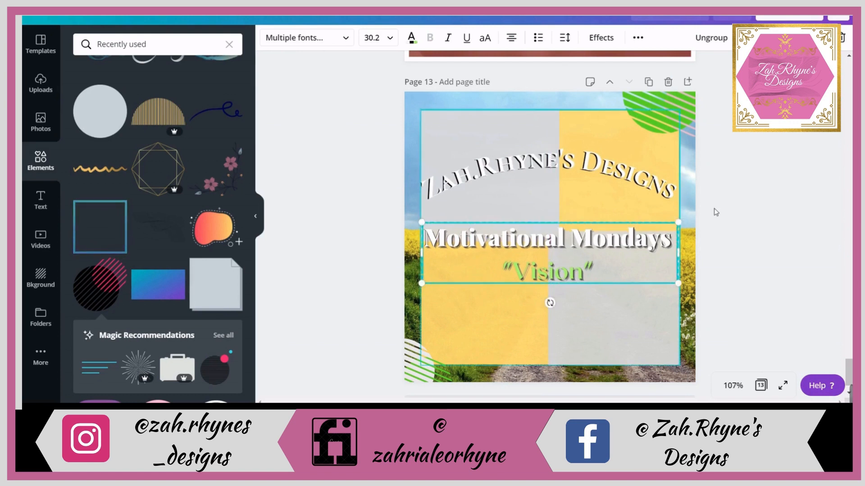
click(714, 228)
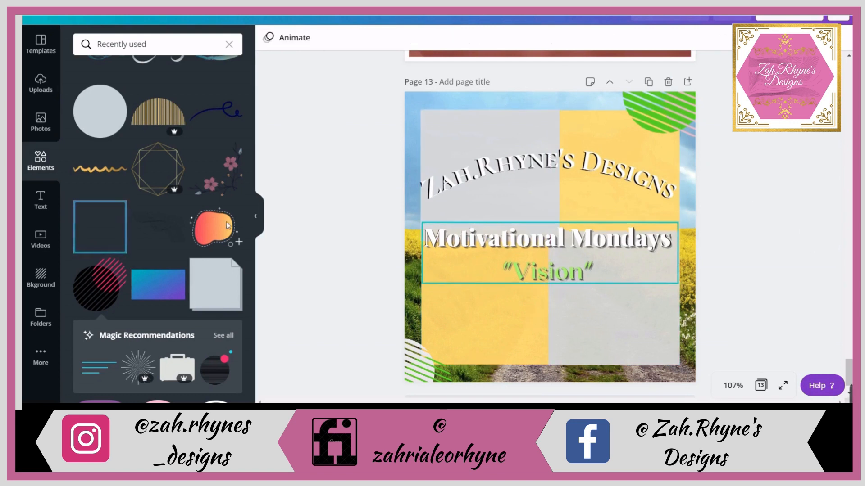
- Browse the stock photos for "vision" to find a picture for the post
click(40, 120)
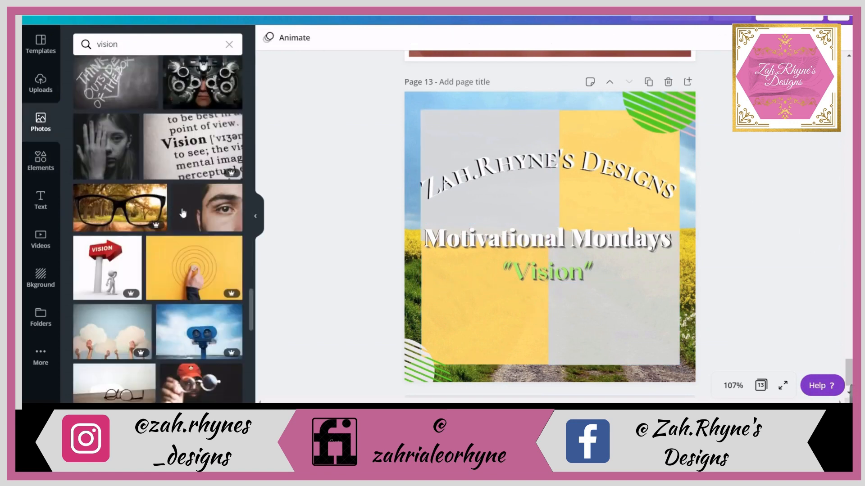
scroll(195, 193, up, 1)
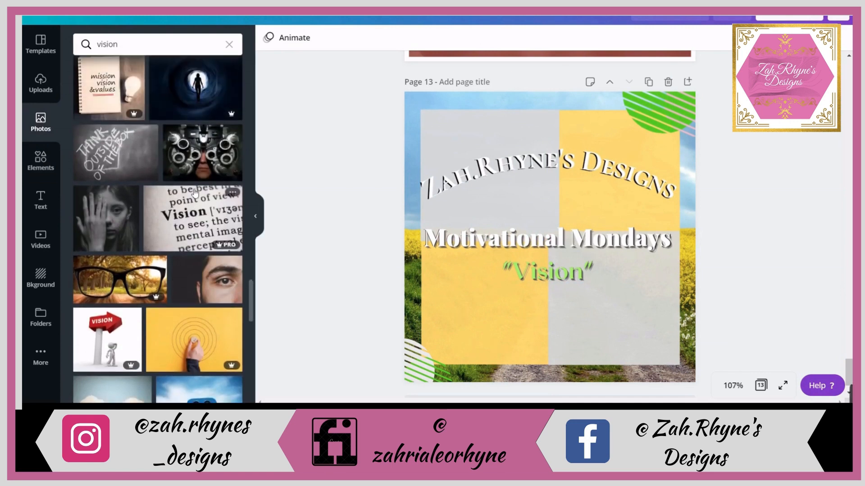
scroll(194, 193, down, 3)
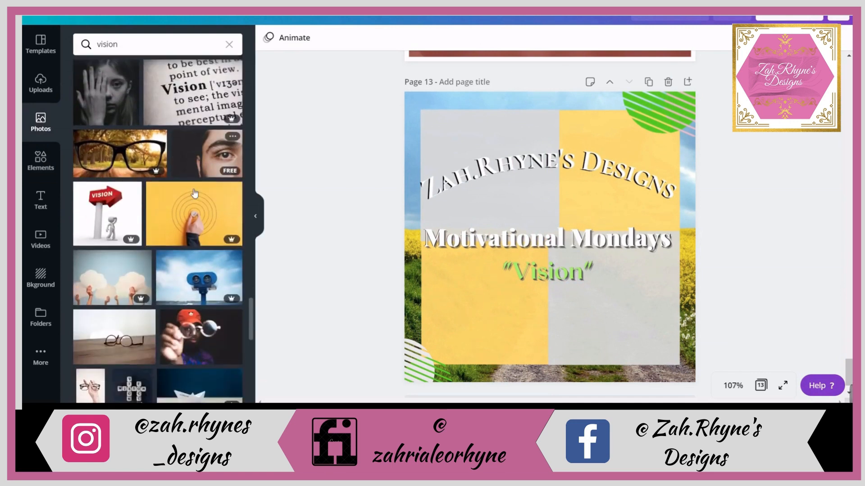
scroll(195, 192, down, 4)
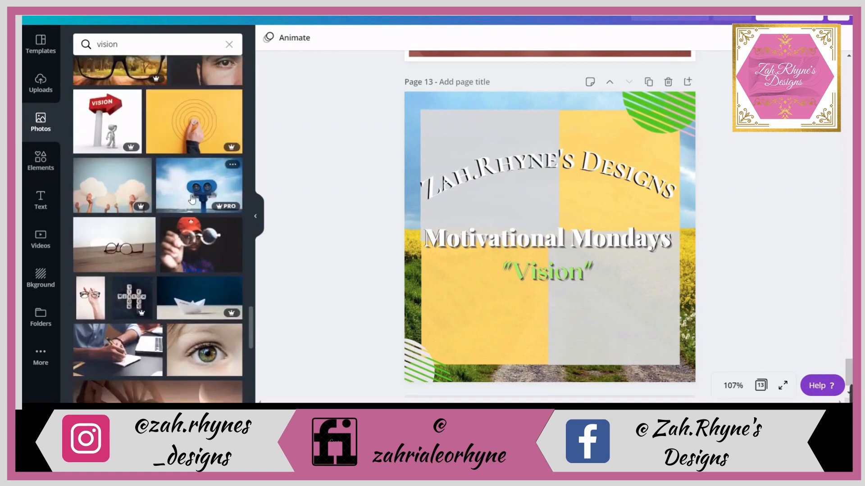
scroll(192, 199, down, 2)
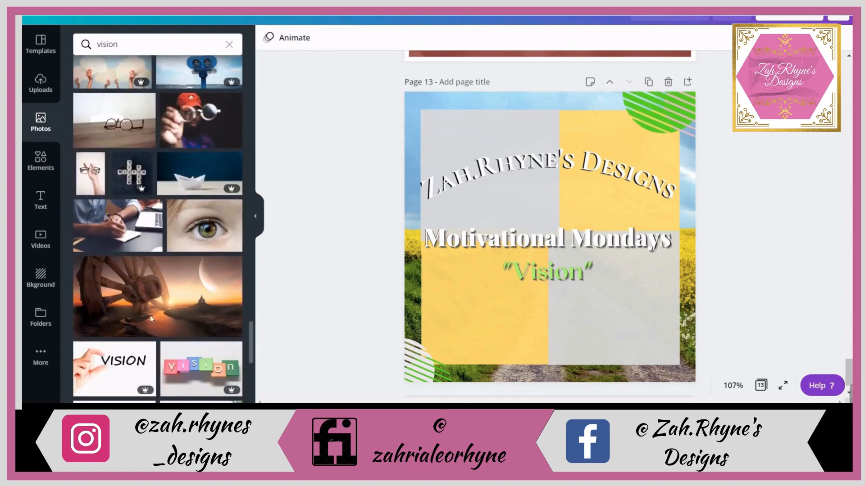